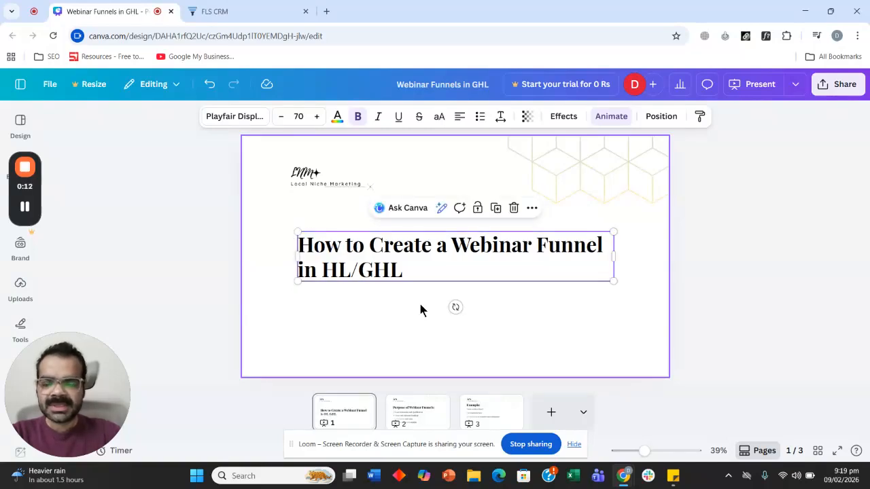
Review the presentation slides on the purpose of webinar funnels and the example tasks
{"action": "left_click", "coordinate": [417, 411]}
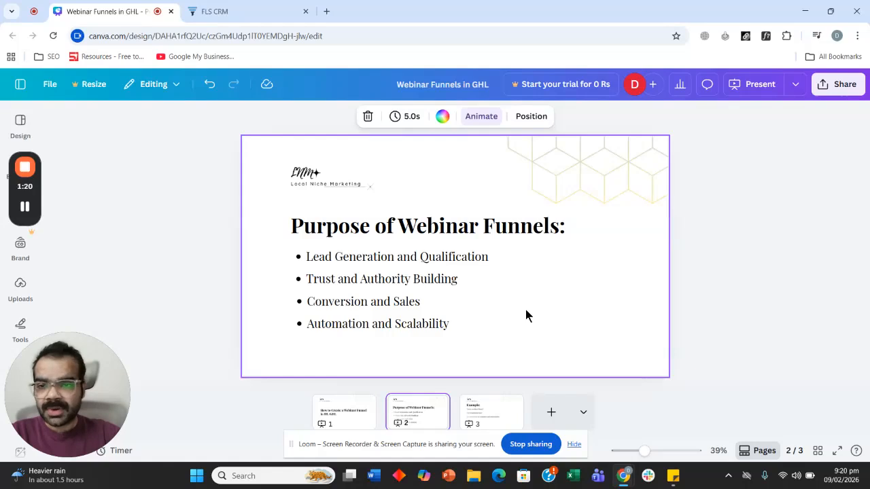
{"action": "key", "text": "Right"}
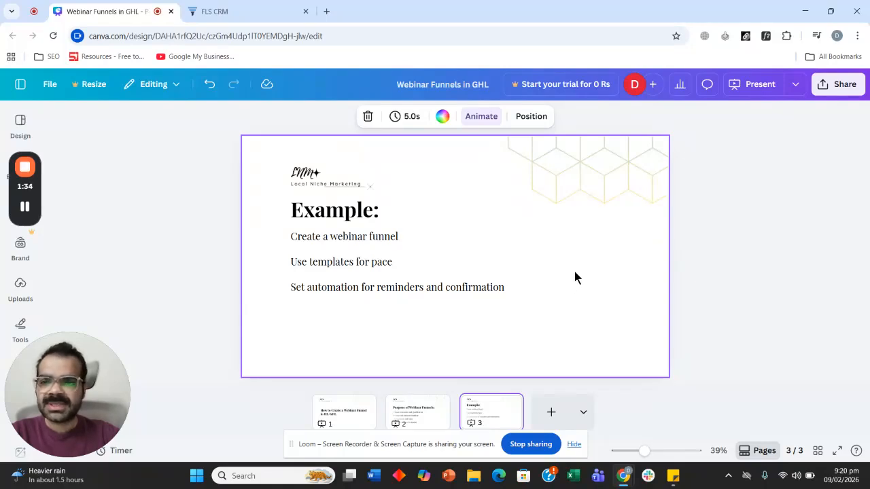
Switch to FLS CRM and start a new form from the template library
{"action": "left_click", "coordinate": [248, 22]}
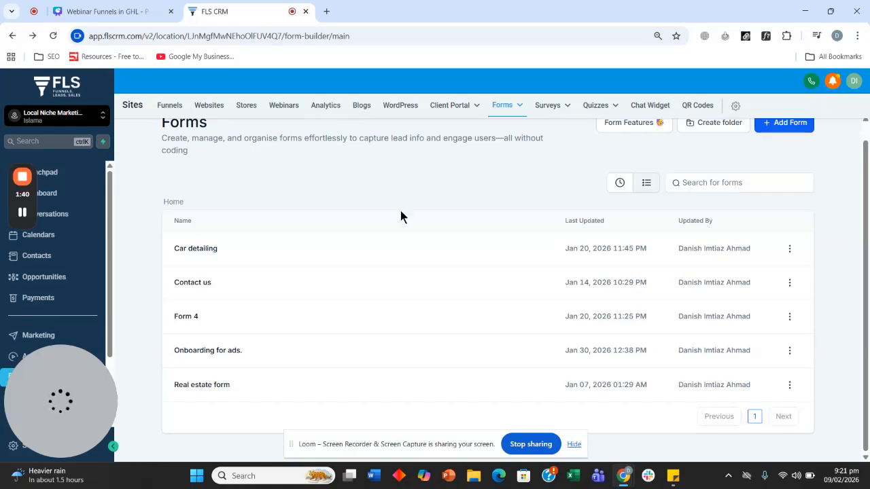
{"action": "scroll", "coordinate": [380, 252], "scroll_direction": "up", "scroll_amount": 2}
{"action": "left_click", "coordinate": [787, 141]}
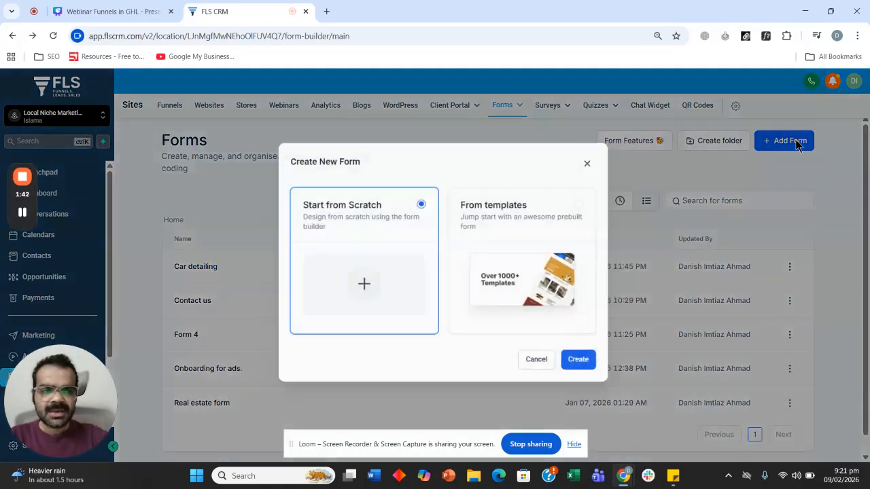
{"action": "left_click", "coordinate": [506, 278]}
{"action": "left_click", "coordinate": [567, 366]}
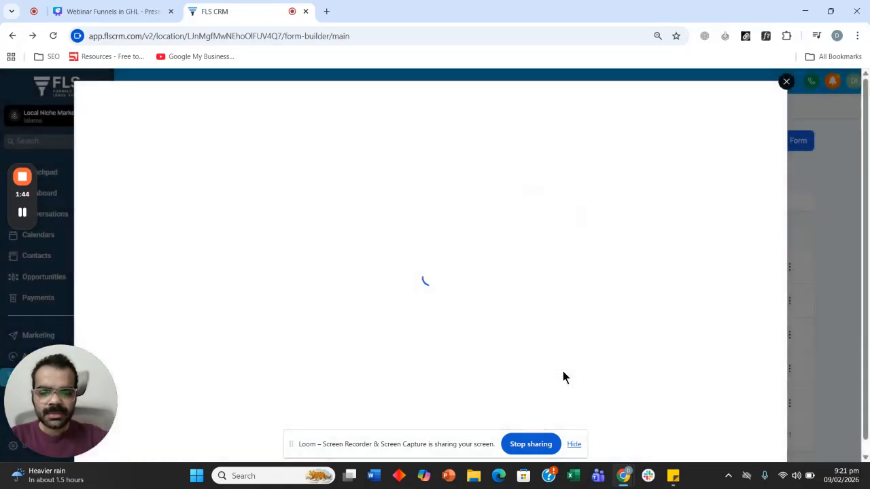
Search the form templates for "webinar" and choose the Webinar Registration template
{"action": "left_click", "coordinate": [682, 135]}
{"action": "left_click", "coordinate": [608, 129]}
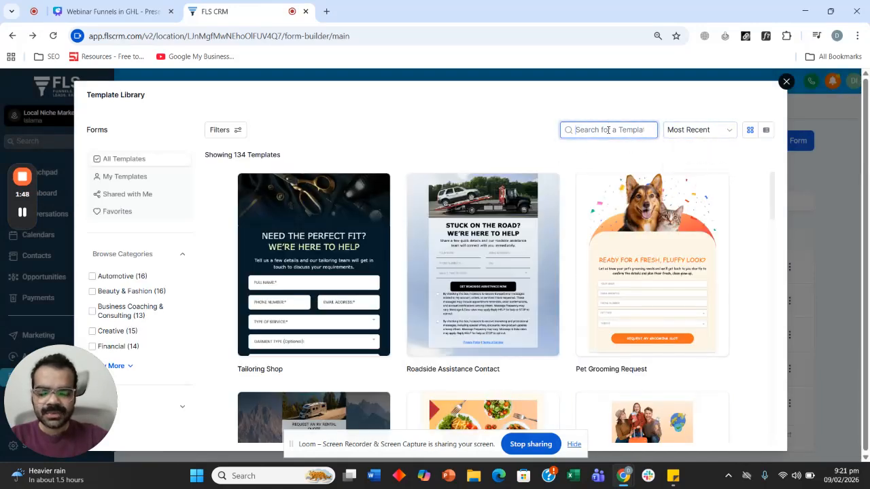
{"action": "type", "text": "webinar"}
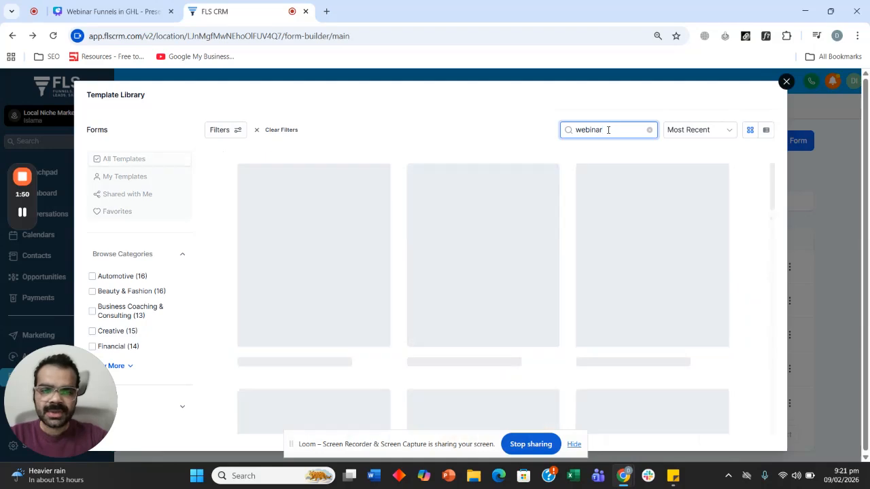
{"action": "mouse_move", "coordinate": [504, 230]}
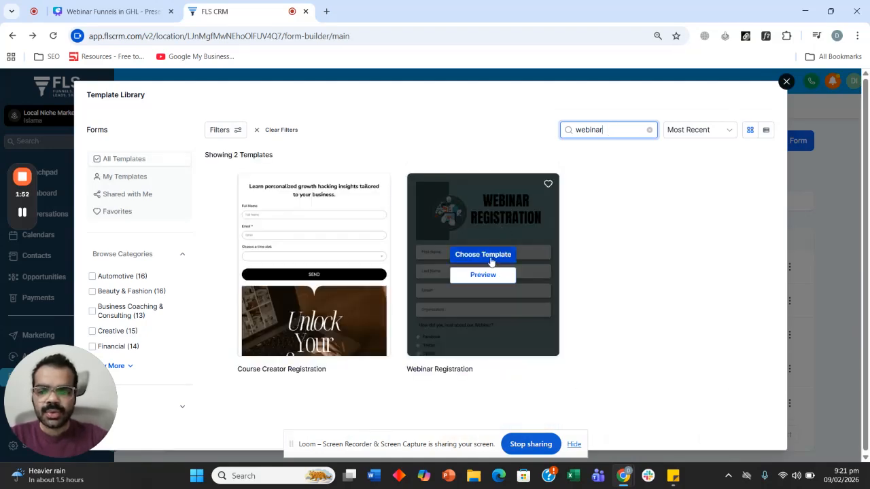
{"action": "left_click", "coordinate": [483, 255]}
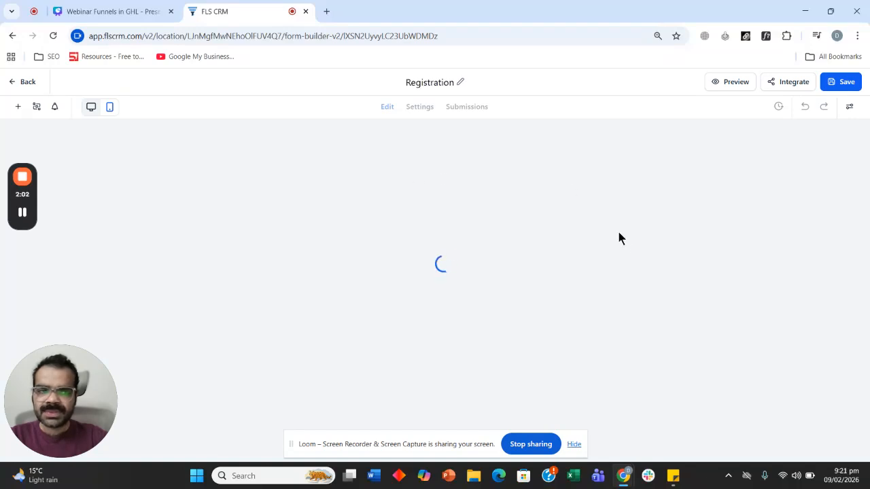
Delete the Organization field and the questions text box from the registration form, and save the form
{"action": "scroll", "coordinate": [514, 272], "scroll_direction": "down", "scroll_amount": 2}
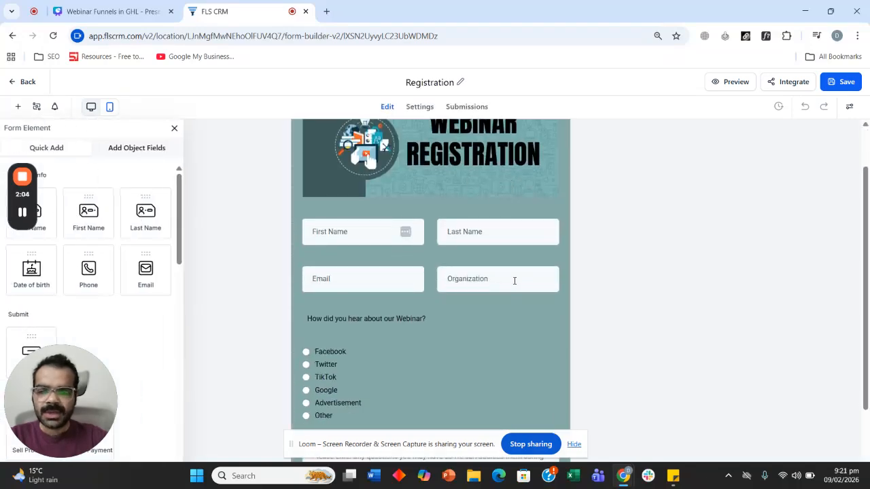
{"action": "left_click", "coordinate": [553, 255]}
{"action": "scroll", "coordinate": [404, 245], "scroll_direction": "down", "scroll_amount": 2}
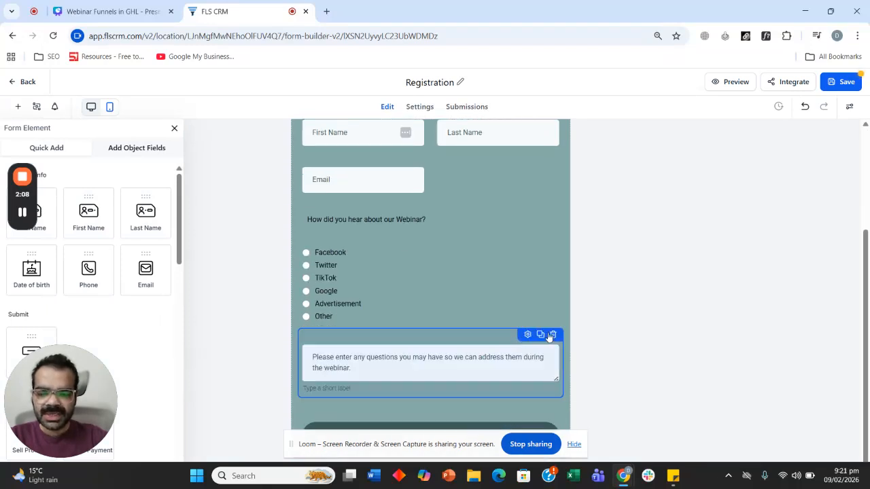
{"action": "left_click", "coordinate": [551, 336]}
{"action": "scroll", "coordinate": [397, 278], "scroll_direction": "up", "scroll_amount": 3}
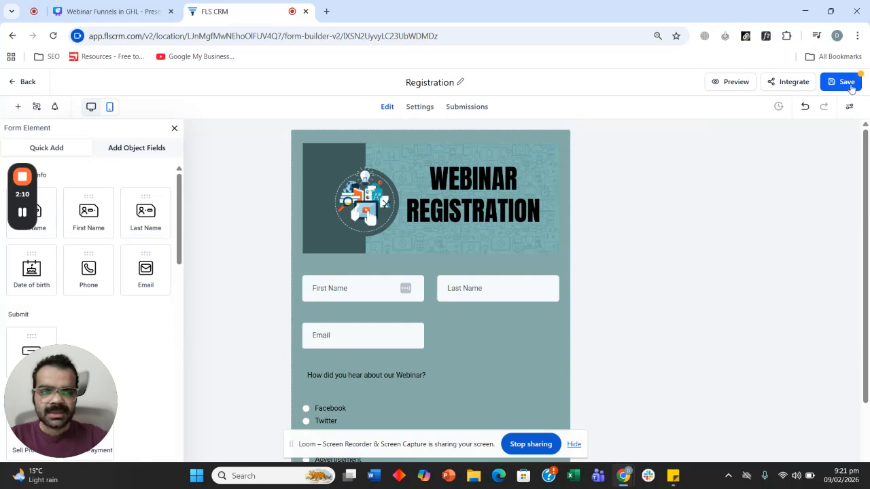
{"action": "left_click", "coordinate": [841, 82]}
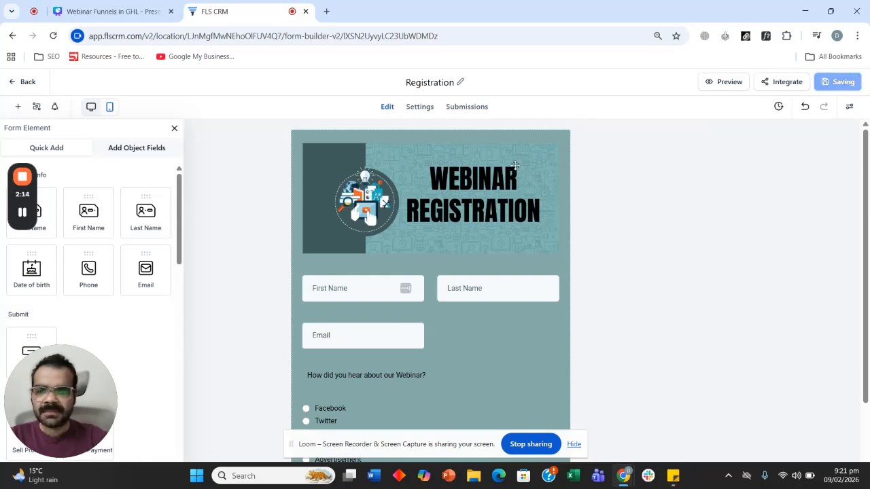
Leave the form builder and start a new webinar funnel of the Live Webinar type
{"action": "left_click", "coordinate": [19, 83]}
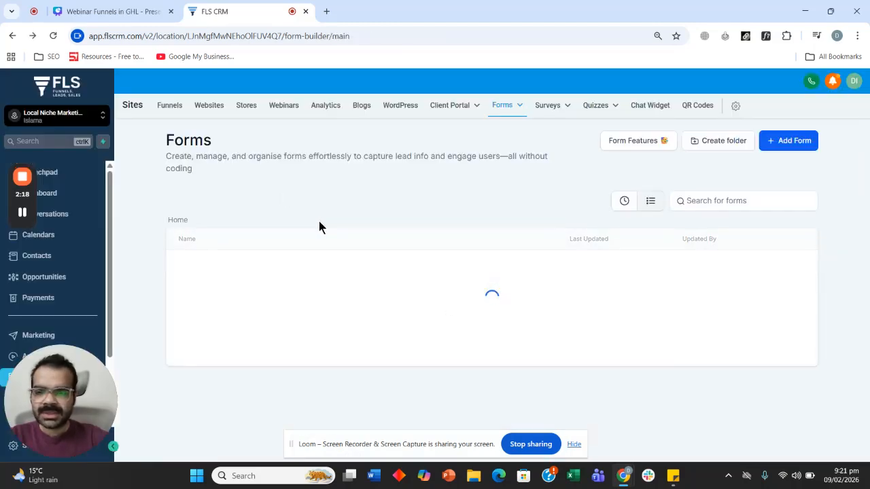
{"action": "left_click", "coordinate": [284, 109]}
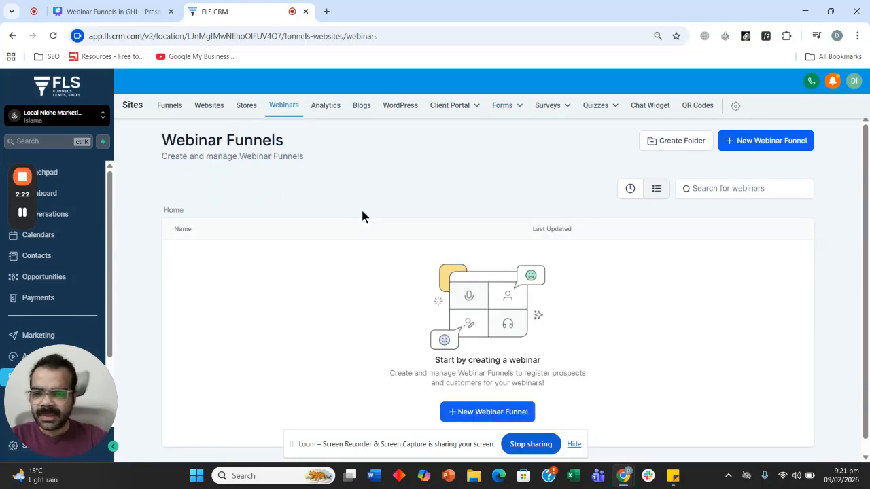
{"action": "left_click", "coordinate": [741, 150]}
{"action": "left_click", "coordinate": [533, 300]}
{"action": "left_click", "coordinate": [653, 379]}
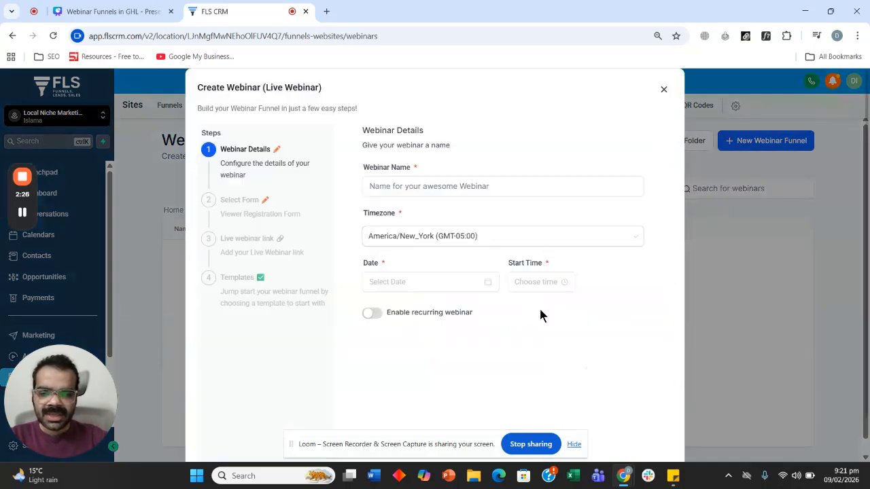
Name the webinar "How to do get website design clients"
{"action": "left_click", "coordinate": [405, 186]}
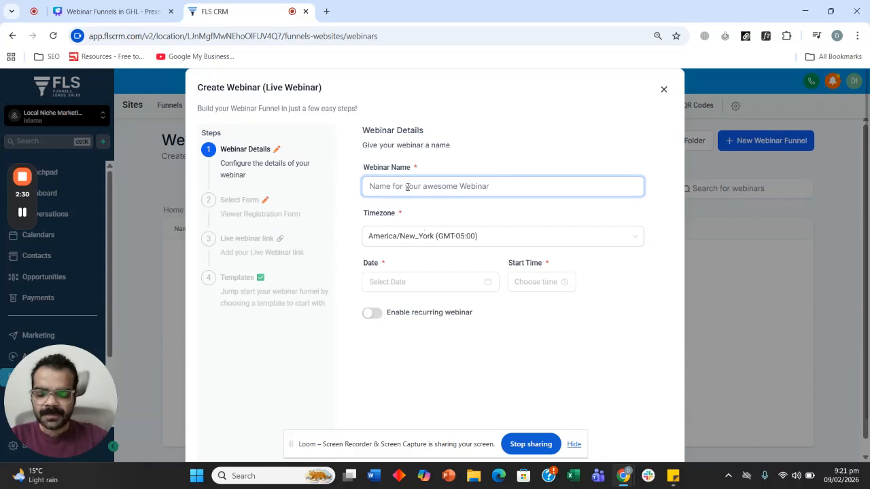
{"action": "type", "text": "How to"}
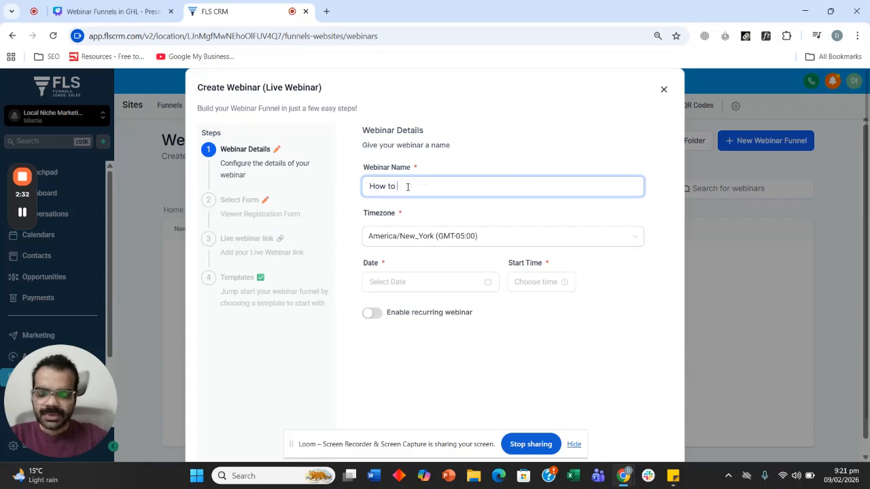
{"action": "type", "text": " do a website"}
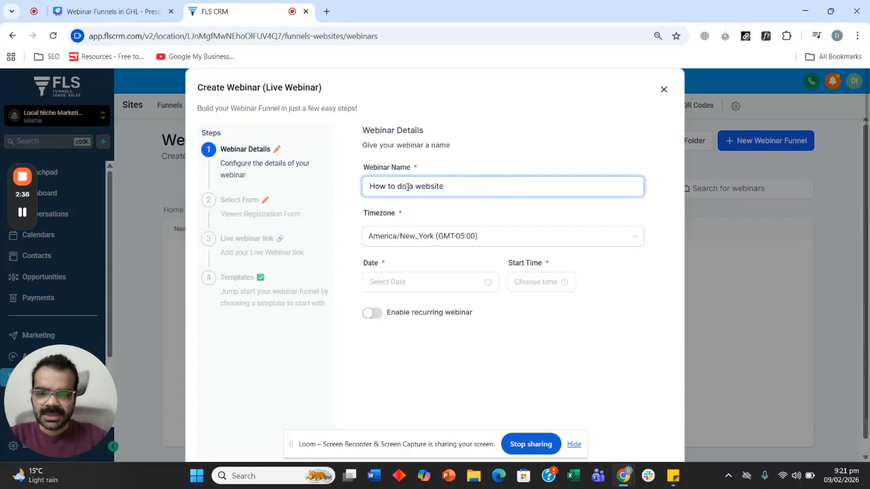
{"action": "key", "text": "BackSpace"}
{"action": "key", "text": "BackSpace"}
{"action": "key", "text": "BackSpace"}
{"action": "key", "text": "BackSpace"}
{"action": "key", "text": "BackSpace"}
{"action": "key", "text": "BackSpace"}
{"action": "key", "text": "BackSpace"}
{"action": "key", "text": "BackSpace"}
{"action": "key", "text": "BackSpace"}
{"action": "type", "text": "get websit"}
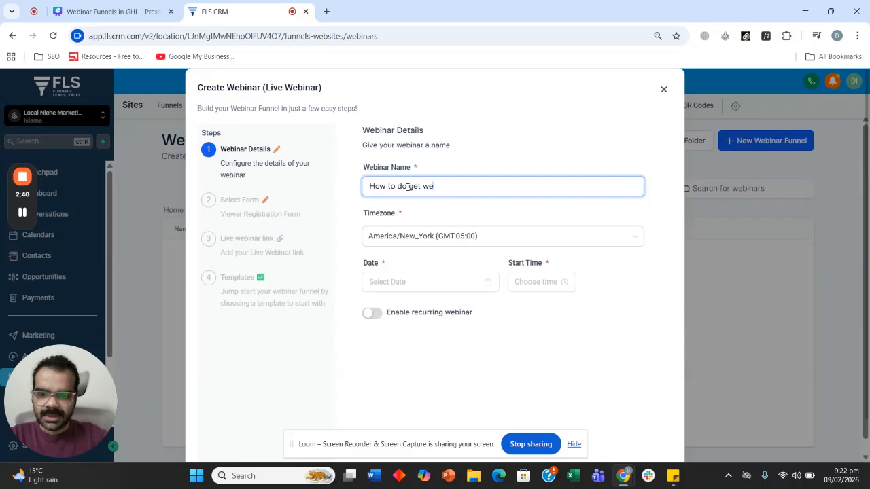
{"action": "key", "text": "BackSpace"}
{"action": "key", "text": "BackSpace"}
{"action": "type", "text": "ite "}
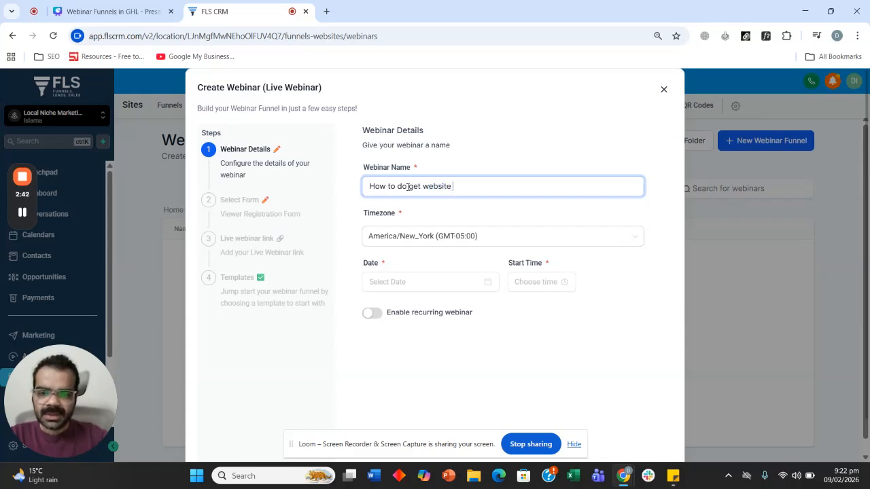
{"action": "type", "text": "design clients"}
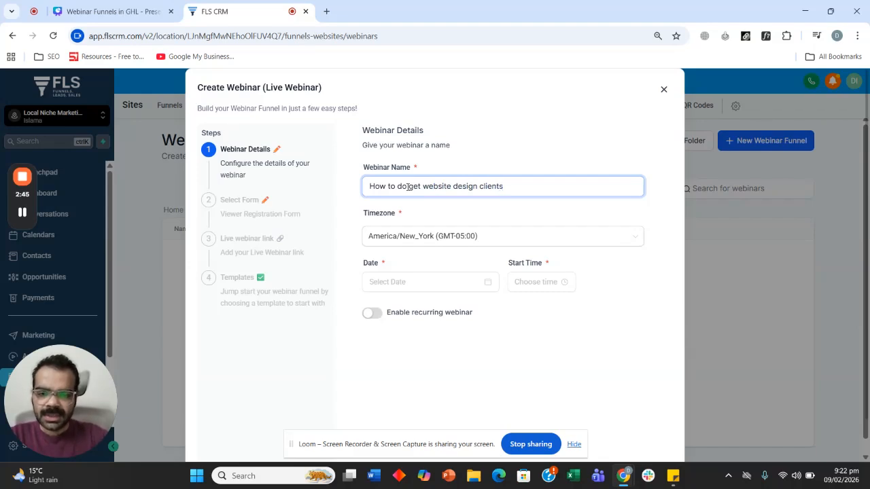
{"action": "left_click", "coordinate": [407, 186]}
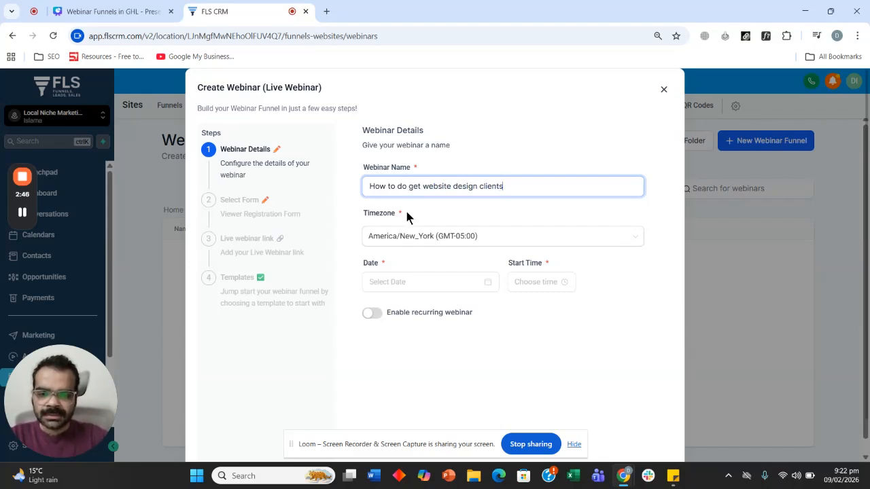
Set the webinar date to 2026-02-13
{"action": "scroll", "coordinate": [382, 220], "scroll_direction": "down", "scroll_amount": 1}
{"action": "left_click", "coordinate": [355, 163]}
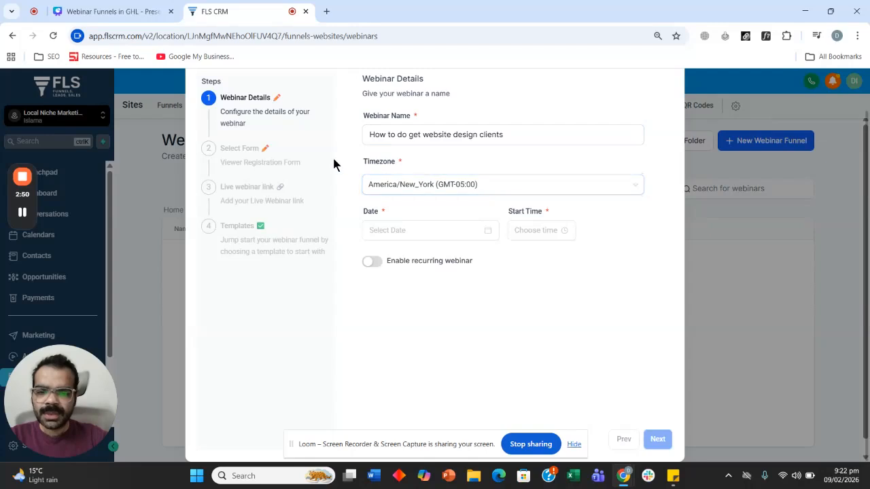
{"action": "left_click", "coordinate": [394, 230]}
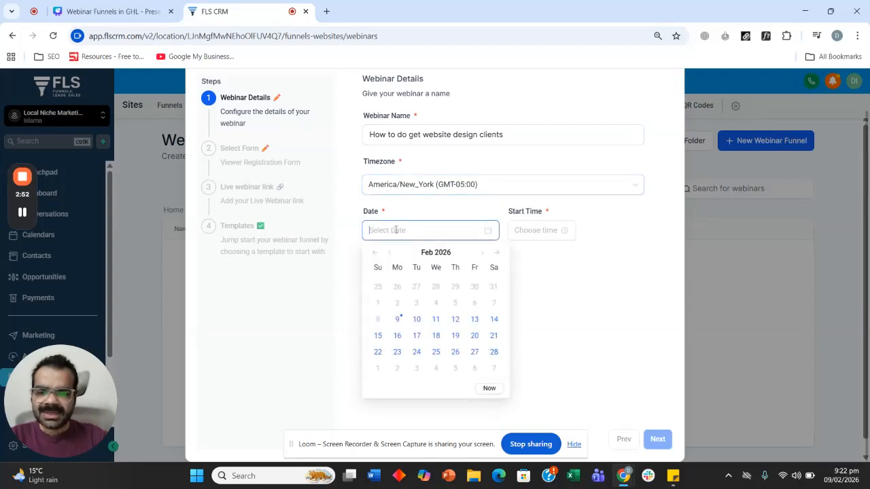
{"action": "left_click", "coordinate": [471, 323]}
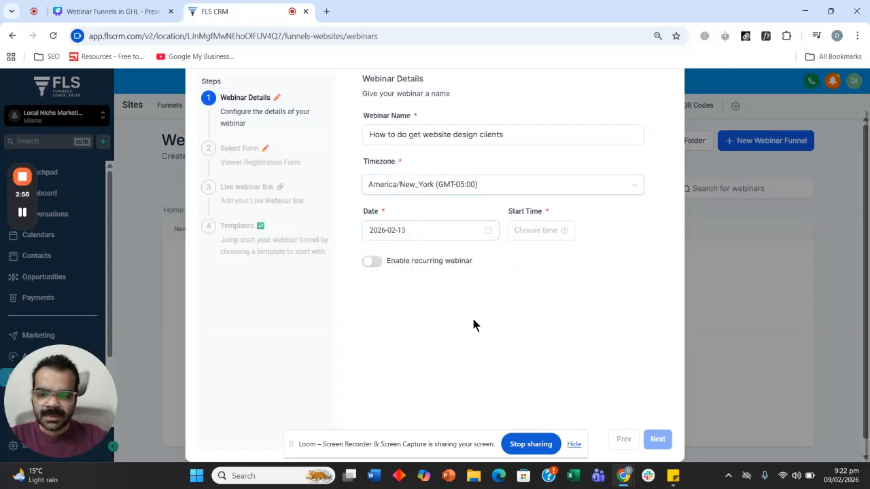
Set the webinar start time to 3:00 PM and continue to the form selection step
{"action": "left_click", "coordinate": [532, 228]}
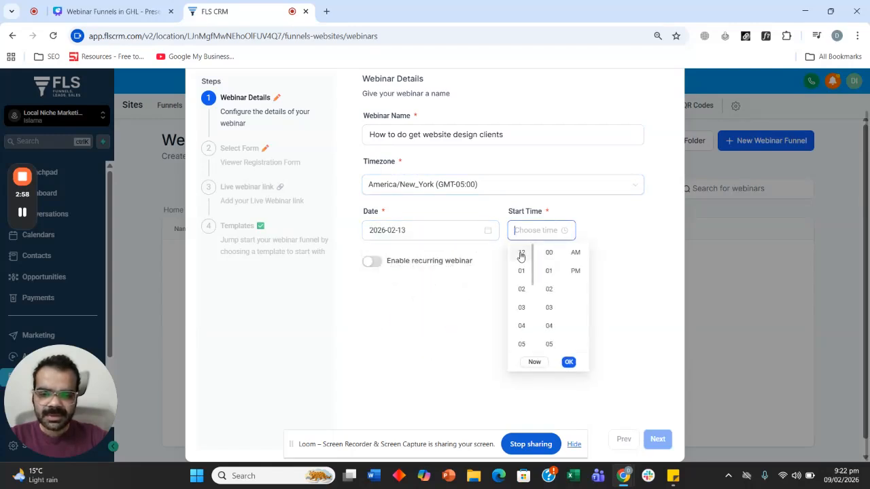
{"action": "left_click", "coordinate": [575, 271]}
{"action": "scroll", "coordinate": [526, 272], "scroll_direction": "down", "scroll_amount": 2}
{"action": "scroll", "coordinate": [534, 277], "scroll_direction": "up", "scroll_amount": 3}
{"action": "left_click", "coordinate": [535, 272]}
{"action": "scroll", "coordinate": [545, 282], "scroll_direction": "up", "scroll_amount": 2}
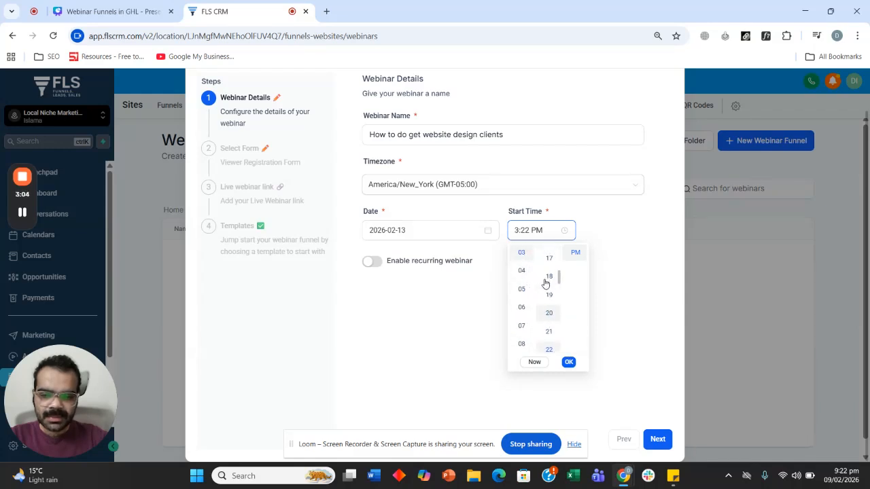
{"action": "scroll", "coordinate": [546, 284], "scroll_direction": "up", "scroll_amount": 4}
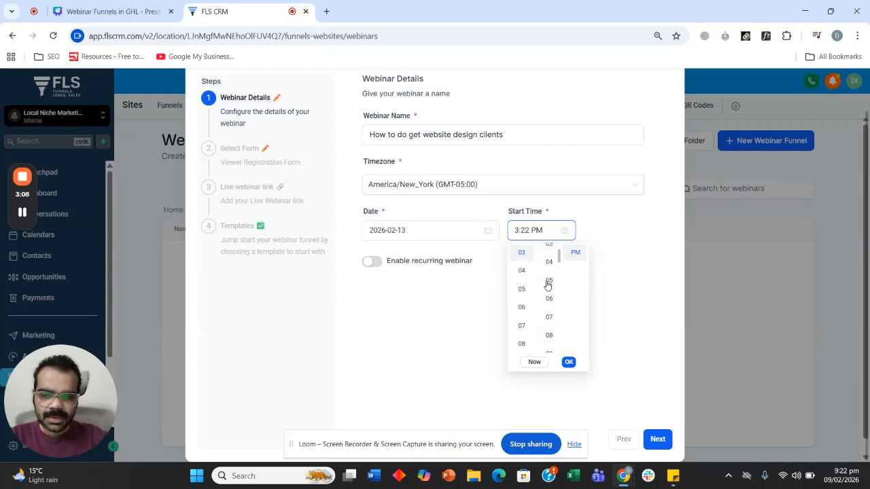
{"action": "scroll", "coordinate": [547, 284], "scroll_direction": "up", "scroll_amount": 2}
{"action": "left_click", "coordinate": [548, 253]}
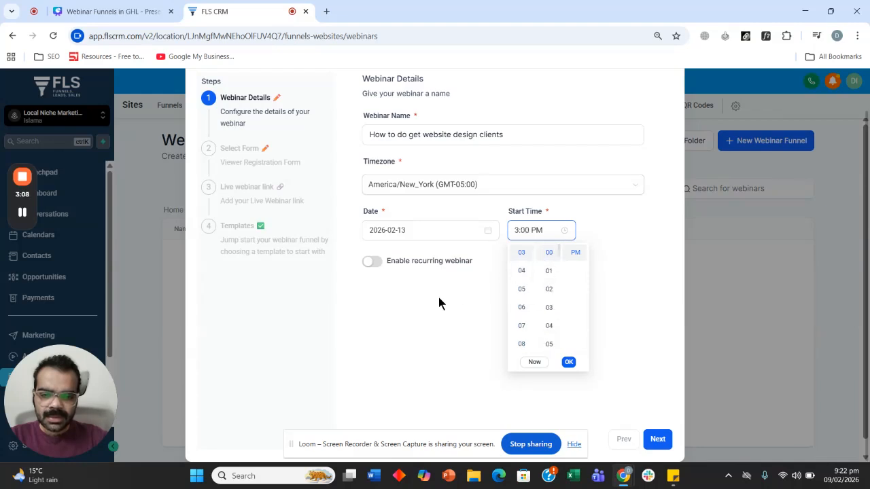
{"action": "left_click", "coordinate": [406, 290]}
{"action": "left_click", "coordinate": [657, 439]}
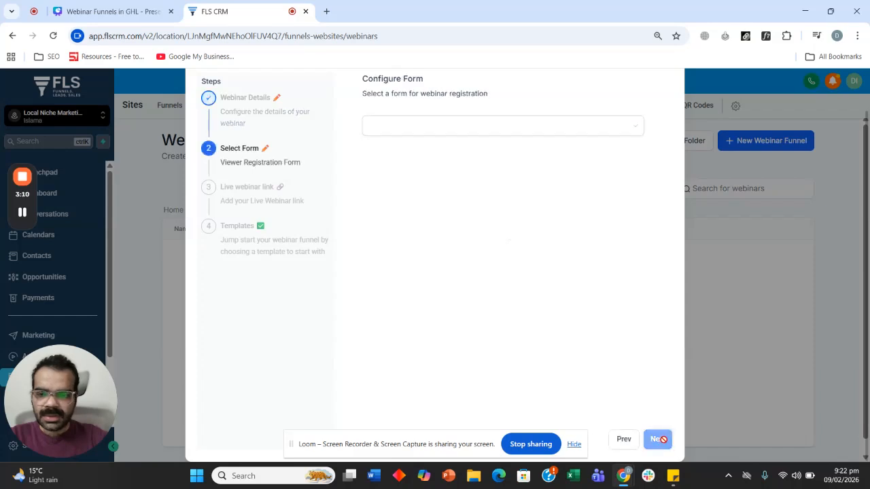
Choose the Registration form as the webinar's viewer registration form
{"action": "scroll", "coordinate": [352, 204], "scroll_direction": "up", "scroll_amount": 1}
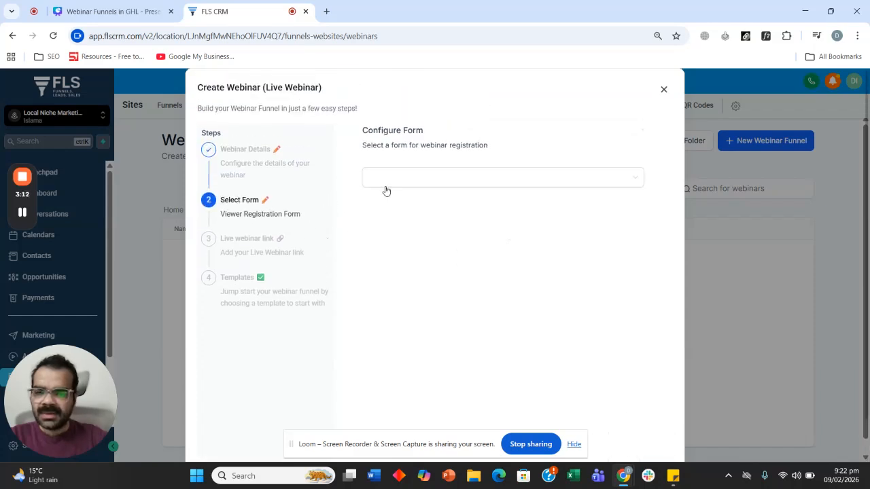
{"action": "left_click", "coordinate": [430, 190]}
{"action": "scroll", "coordinate": [414, 242], "scroll_direction": "down", "scroll_amount": 1}
{"action": "left_click", "coordinate": [407, 240]}
{"action": "scroll", "coordinate": [388, 292], "scroll_direction": "up", "scroll_amount": 1}
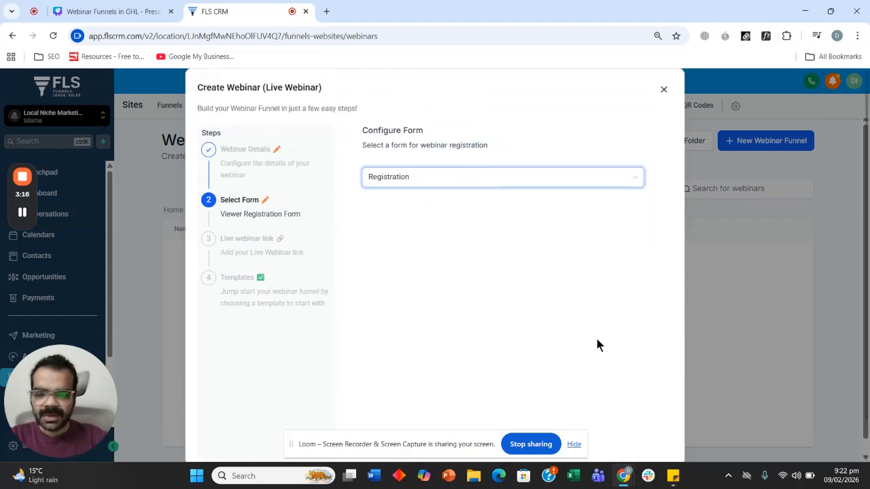
Continue with the selected Registration form to the live webinar link step and open the link for entry
{"action": "scroll", "coordinate": [618, 381], "scroll_direction": "down", "scroll_amount": 1}
{"action": "left_click", "coordinate": [656, 438]}
{"action": "left_click", "coordinate": [414, 138]}
{"action": "scroll", "coordinate": [424, 210], "scroll_direction": "up", "scroll_amount": 1}
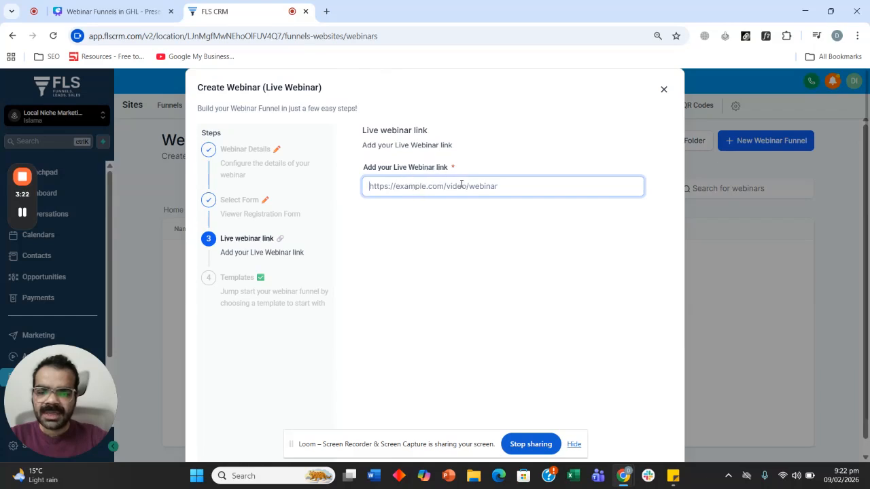
{"action": "left_click", "coordinate": [451, 220]}
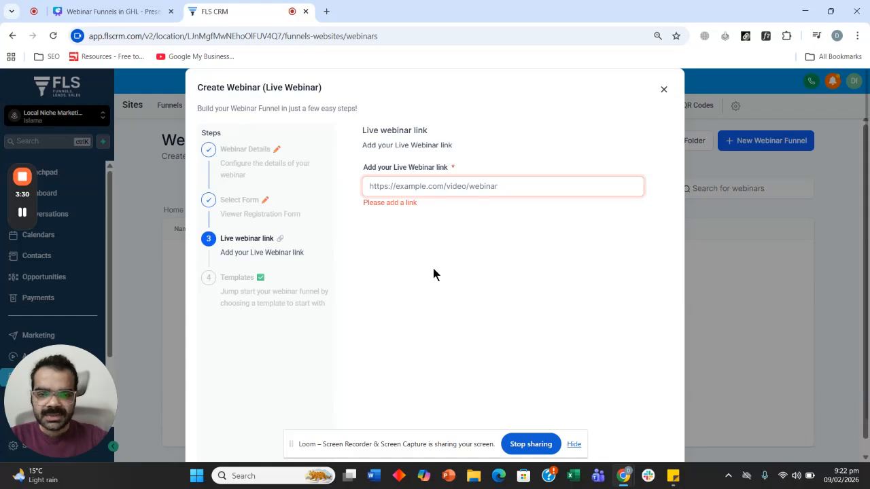
Switch to Google Meet in a new browser tab, create a meeting for later and copy its joining link
{"action": "left_click", "coordinate": [326, 11]}
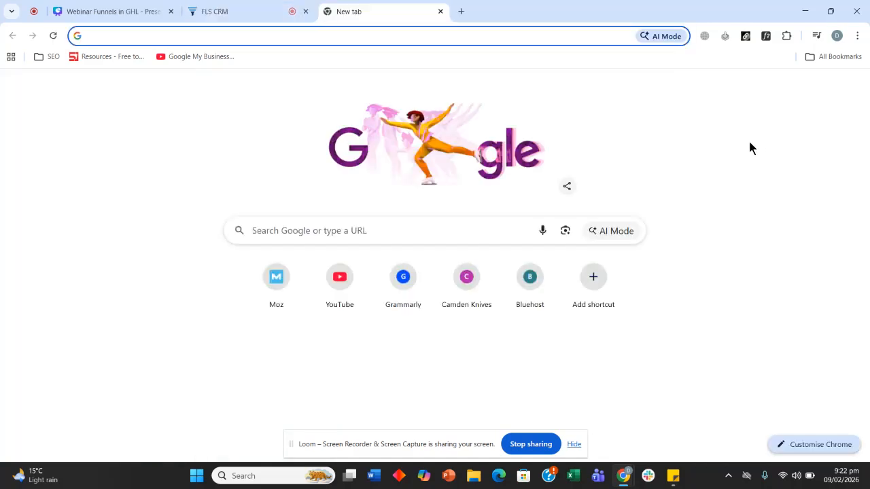
{"action": "left_click", "coordinate": [816, 87]}
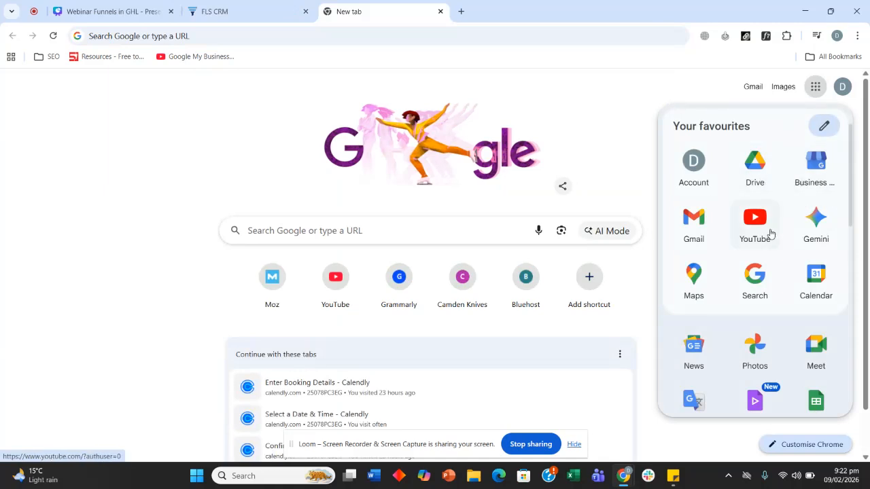
{"action": "left_click", "coordinate": [693, 220]}
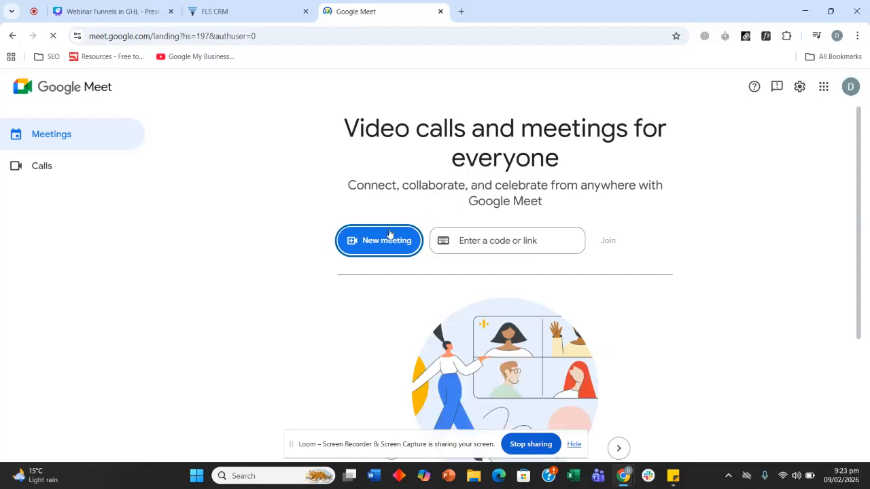
{"action": "left_click", "coordinate": [382, 245]}
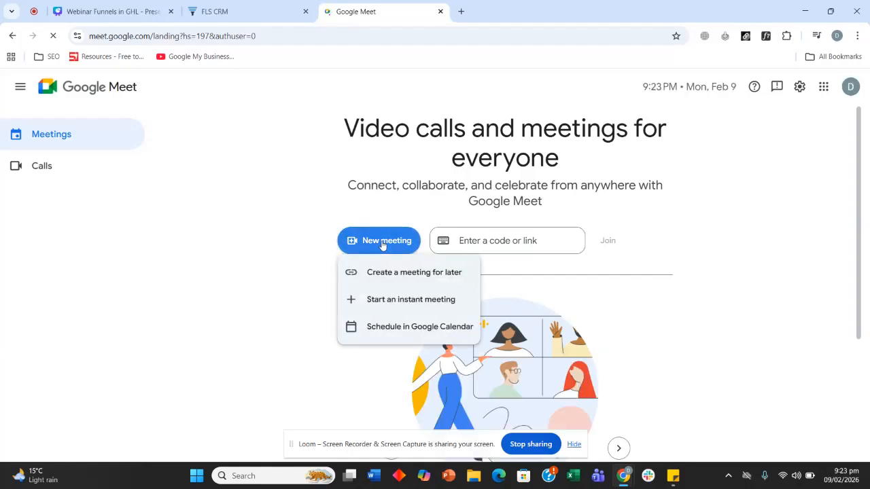
{"action": "left_click", "coordinate": [393, 272]}
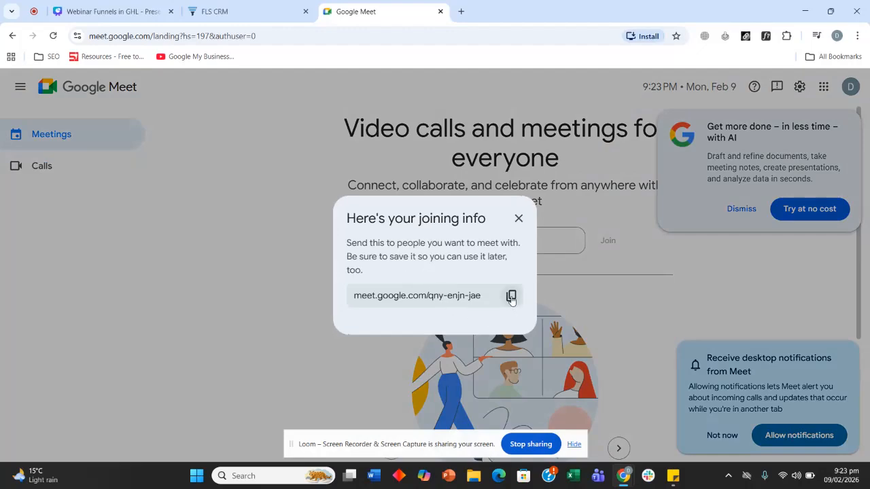
{"action": "left_click", "coordinate": [511, 297]}
{"action": "left_click", "coordinate": [534, 88]}
Return to FLS CRM, add the copied Google Meet link as the live webinar link and continue to the templates
{"action": "left_click", "coordinate": [225, 11]}
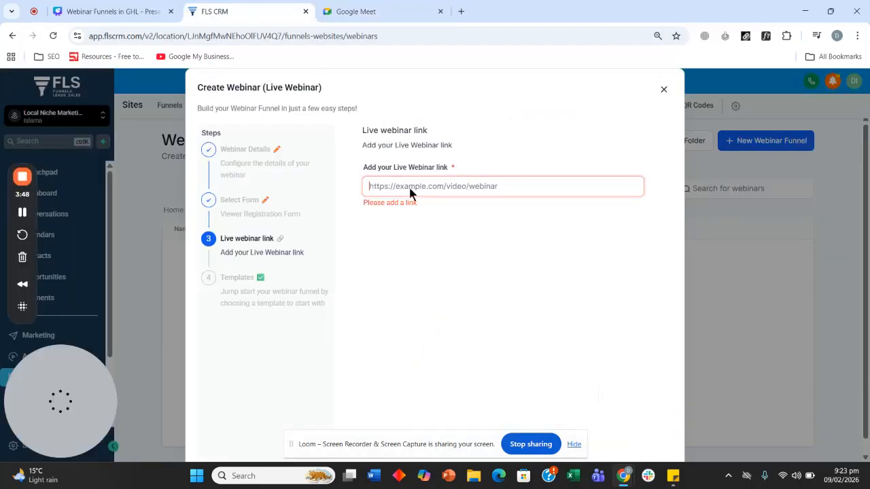
{"action": "key", "text": "ctrl+v"}
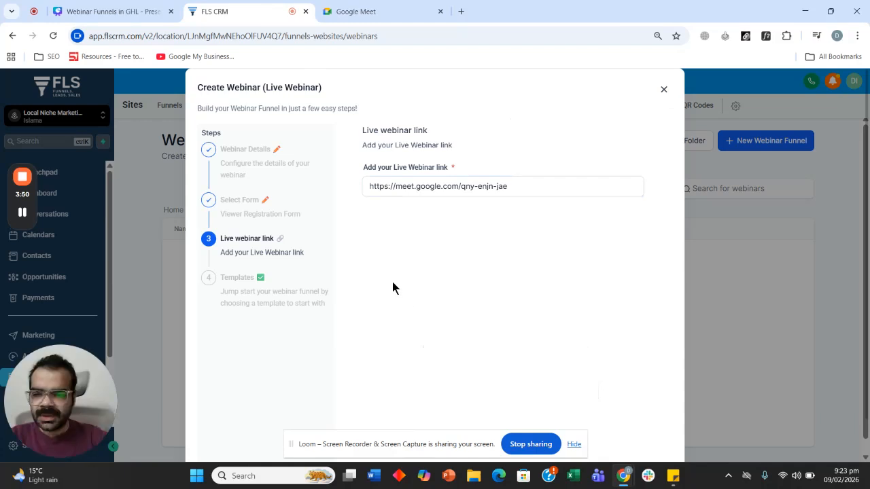
{"action": "scroll", "coordinate": [513, 333], "scroll_direction": "down", "scroll_amount": 2}
{"action": "left_click", "coordinate": [658, 440]}
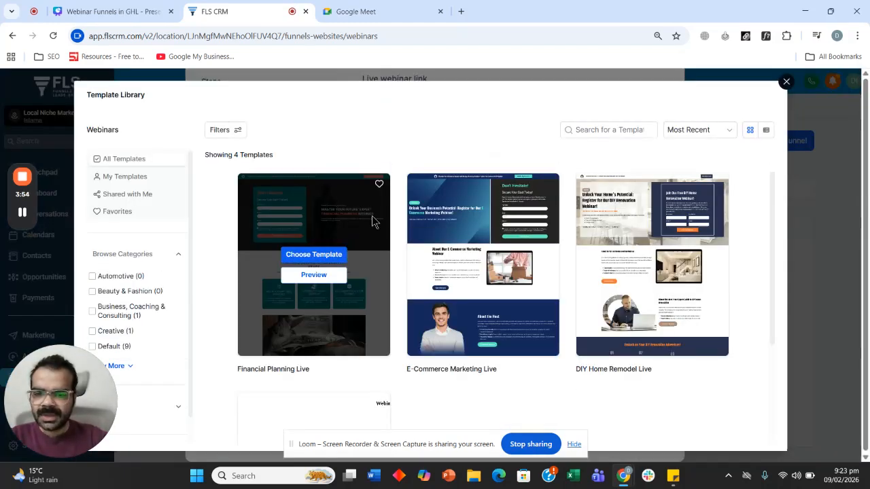
Look through the live webinar templates and choose E-Commerce Marketing Live for the funnel
{"action": "scroll", "coordinate": [348, 231], "scroll_direction": "down", "scroll_amount": 2}
{"action": "scroll", "coordinate": [348, 244], "scroll_direction": "down", "scroll_amount": 1}
{"action": "scroll", "coordinate": [462, 348], "scroll_direction": "up", "scroll_amount": 3}
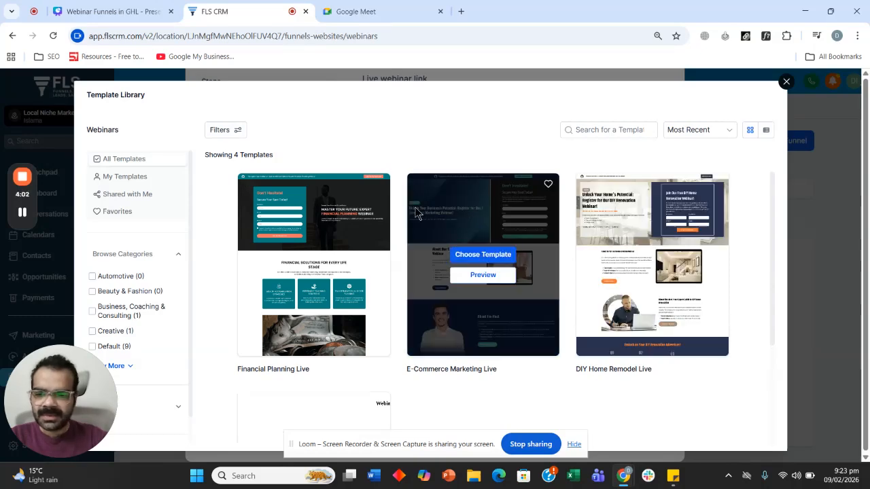
{"action": "left_click", "coordinate": [497, 261]}
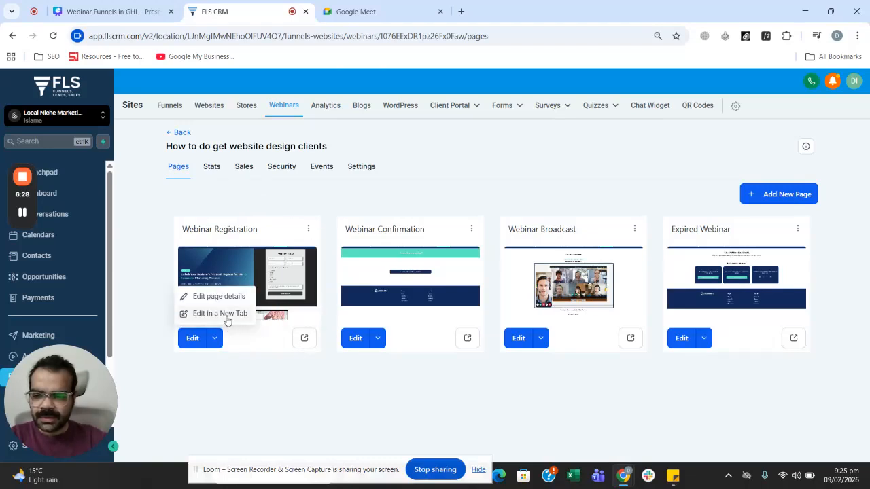
Open the Webinar Registration page for editing in a new tab and look through its sections down to the footer
{"action": "left_click", "coordinate": [371, 11]}
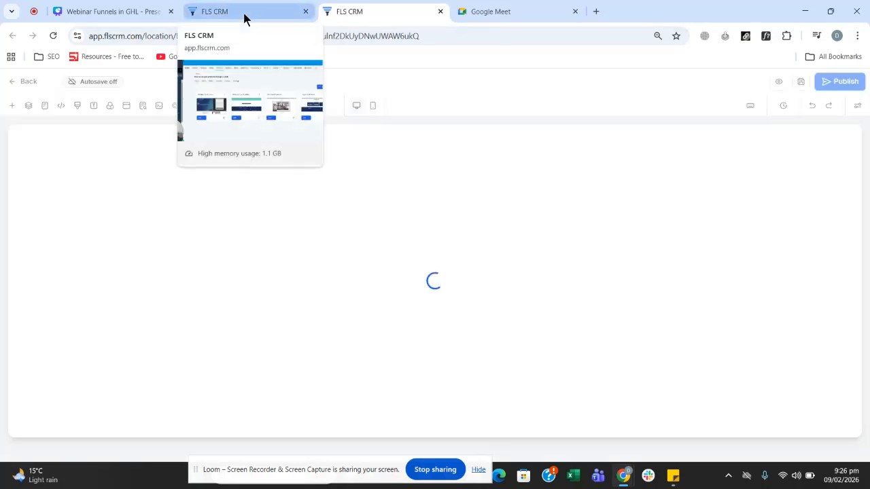
{"action": "scroll", "coordinate": [647, 286], "scroll_direction": "down", "scroll_amount": 2}
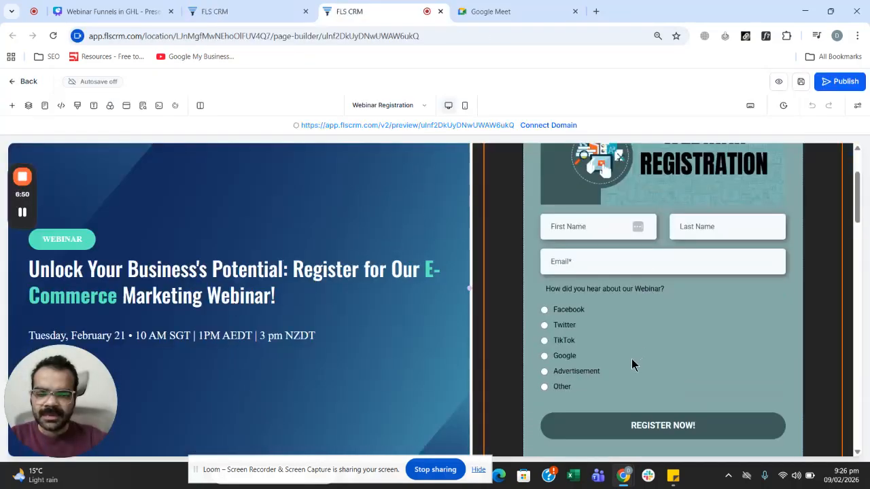
{"action": "scroll", "coordinate": [629, 212], "scroll_direction": "up", "scroll_amount": 2}
{"action": "scroll", "coordinate": [431, 233], "scroll_direction": "down", "scroll_amount": 4}
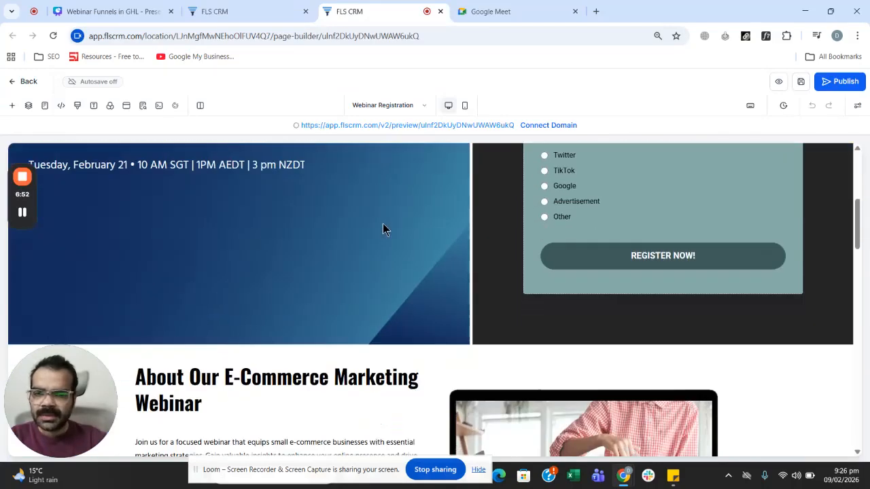
{"action": "scroll", "coordinate": [437, 222], "scroll_direction": "down", "scroll_amount": 12}
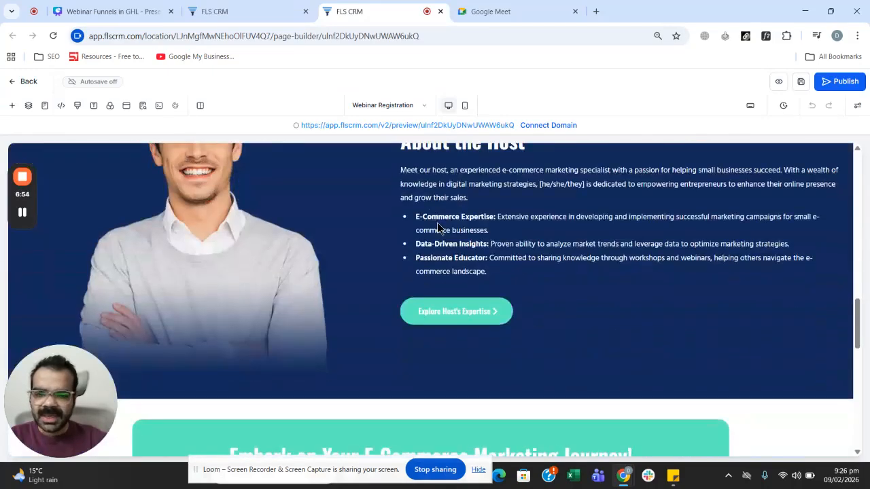
{"action": "scroll", "coordinate": [437, 222], "scroll_direction": "down", "scroll_amount": 6}
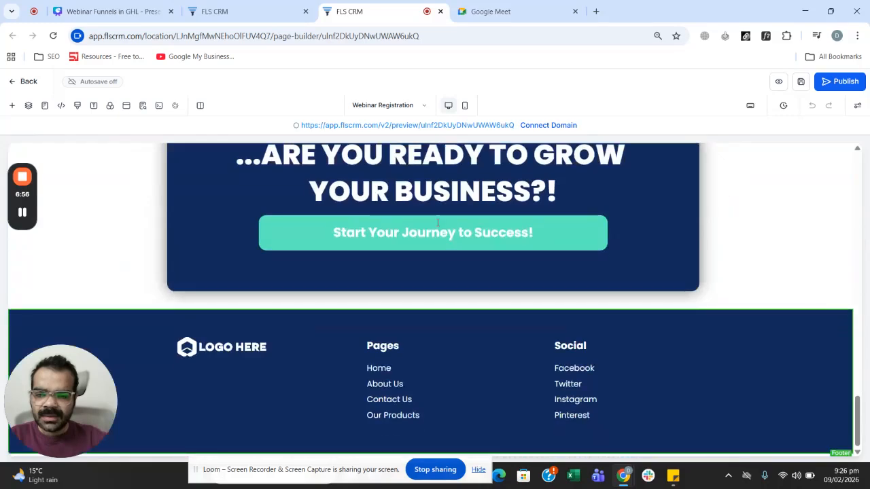
{"action": "scroll", "coordinate": [423, 347], "scroll_direction": "up", "scroll_amount": 4}
{"action": "scroll", "coordinate": [420, 348], "scroll_direction": "up", "scroll_amount": 12}
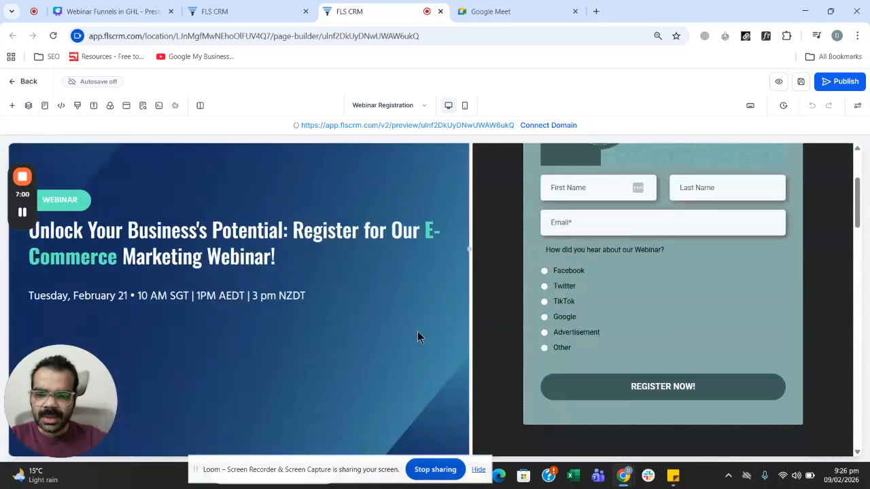
Remove the weekday from the date line under the main headline and set the date to February 13
{"action": "left_click", "coordinate": [108, 299]}
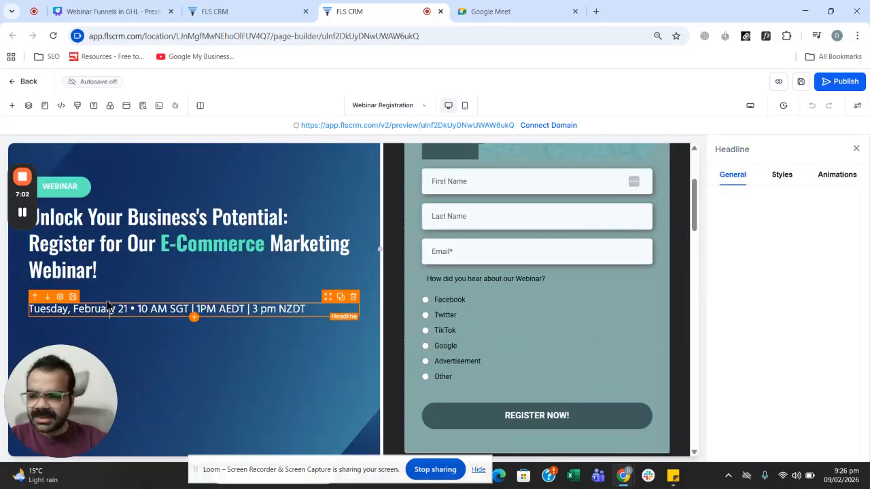
{"action": "left_click", "coordinate": [73, 309]}
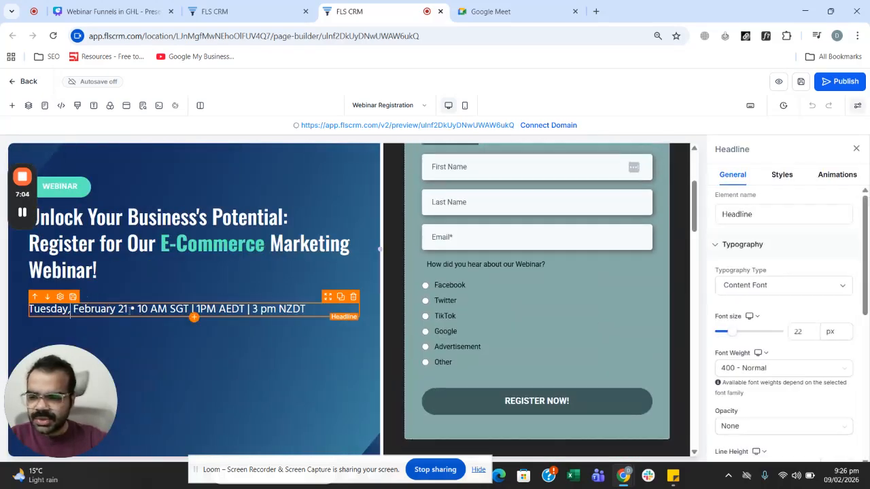
{"action": "left_click_drag", "start_coordinate": [78, 309], "coordinate": [34, 311]}
{"action": "key", "text": "Delete"}
{"action": "key", "text": "Delete"}
{"action": "type", "text": "F"}
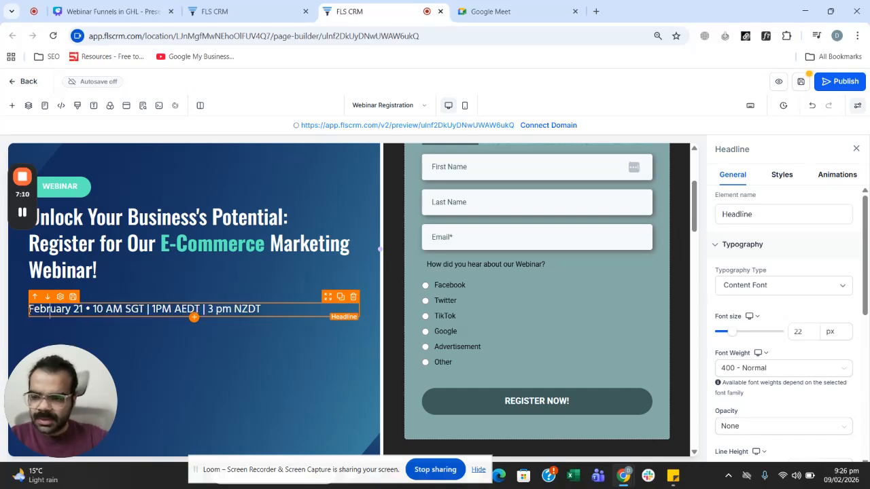
{"action": "double_click", "coordinate": [76, 309]}
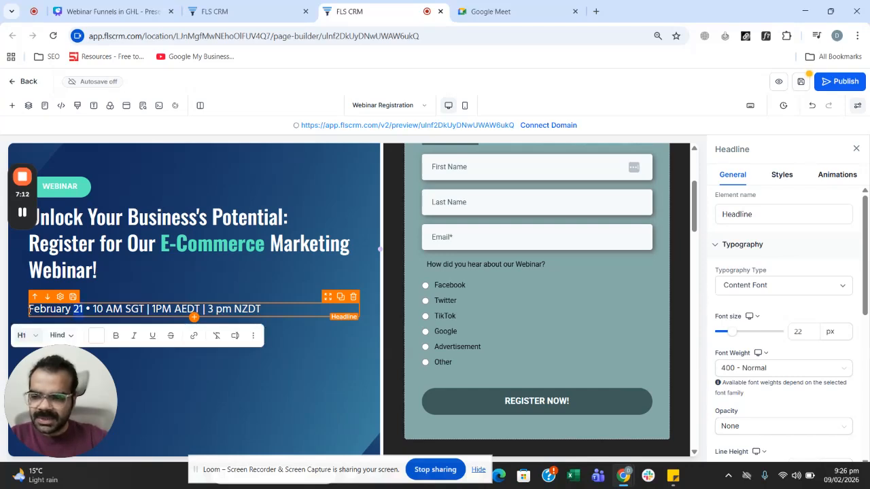
{"action": "type", "text": "13"}
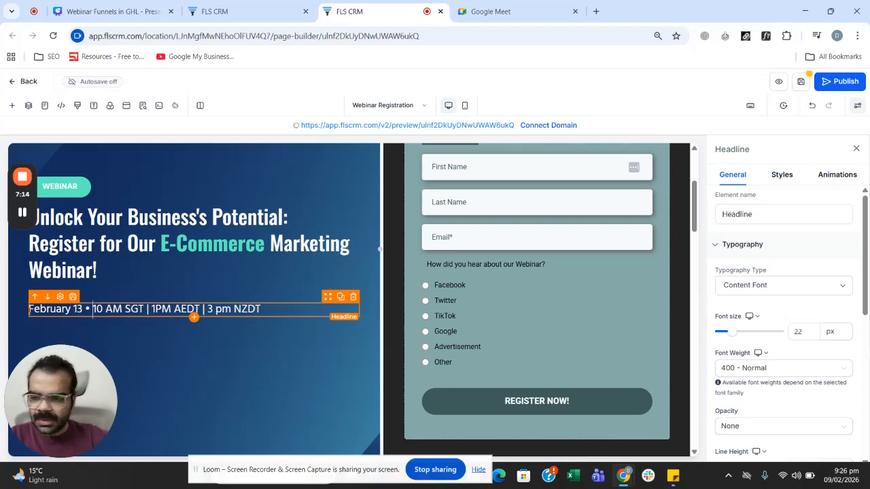
Set the first time in the webinar date line to 3 PM
{"action": "double_click", "coordinate": [97, 309]}
{"action": "type", "text": "6"}
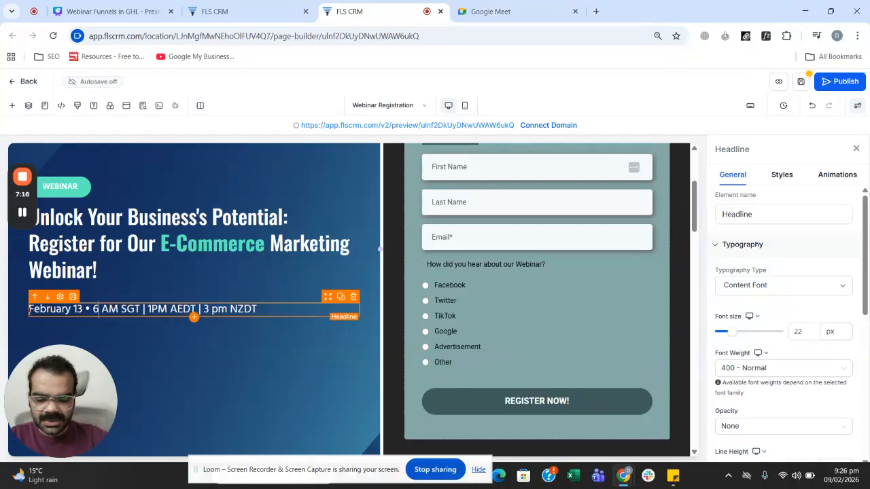
{"action": "key", "text": "BackSpace"}
{"action": "type", "text": "3"}
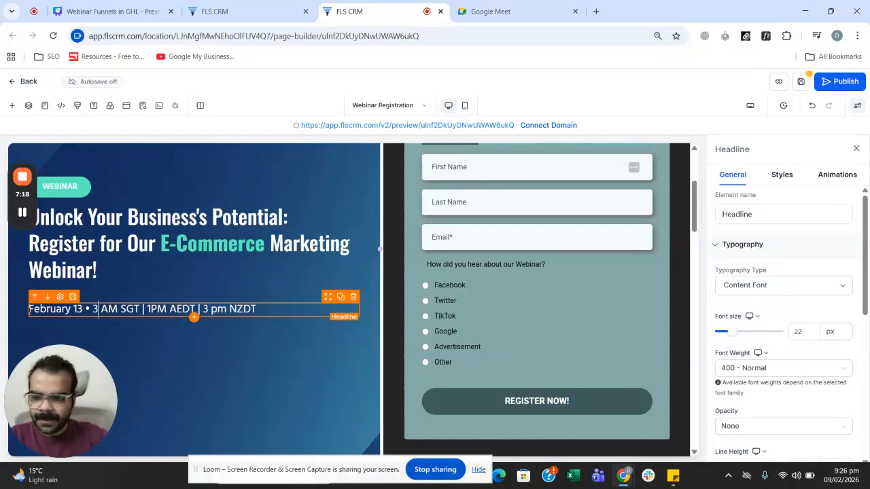
{"action": "double_click", "coordinate": [102, 310]}
{"action": "type", "text": "Pm"}
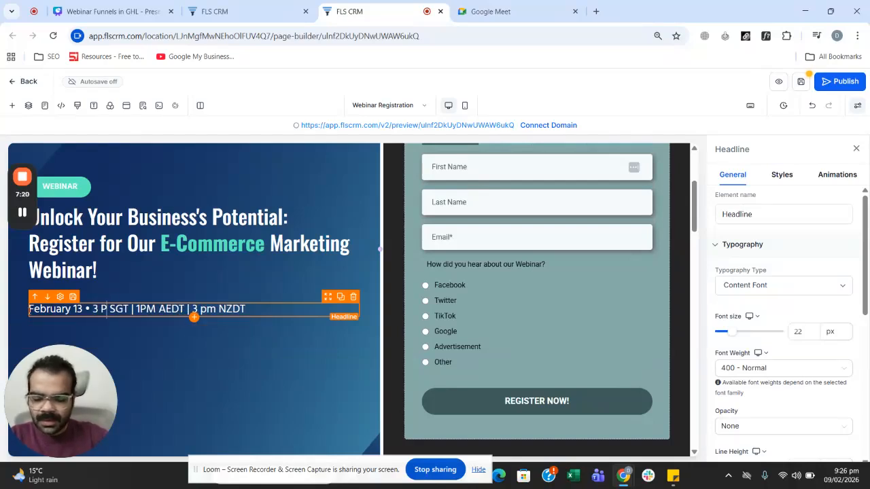
{"action": "key", "text": "BackSpace"}
{"action": "type", "text": "M"}
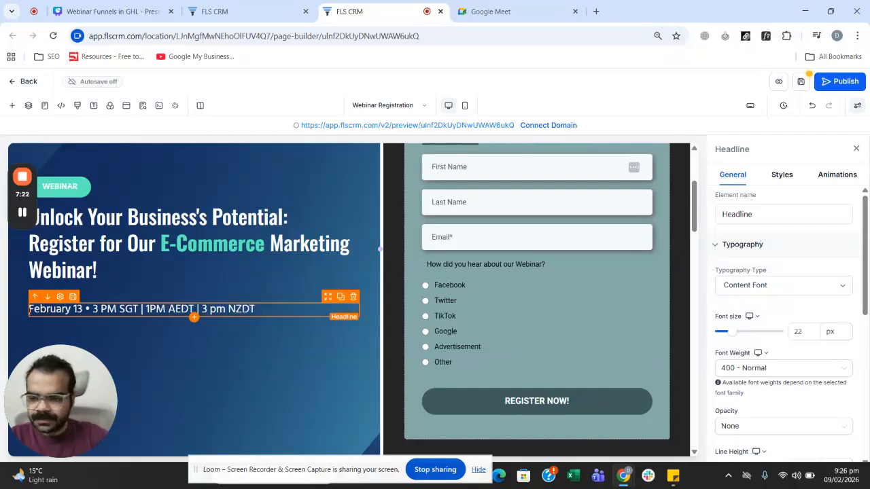
Set the time zone in the date line to EST and delete the AEDT and NZDT times
{"action": "left_click", "coordinate": [146, 309]}
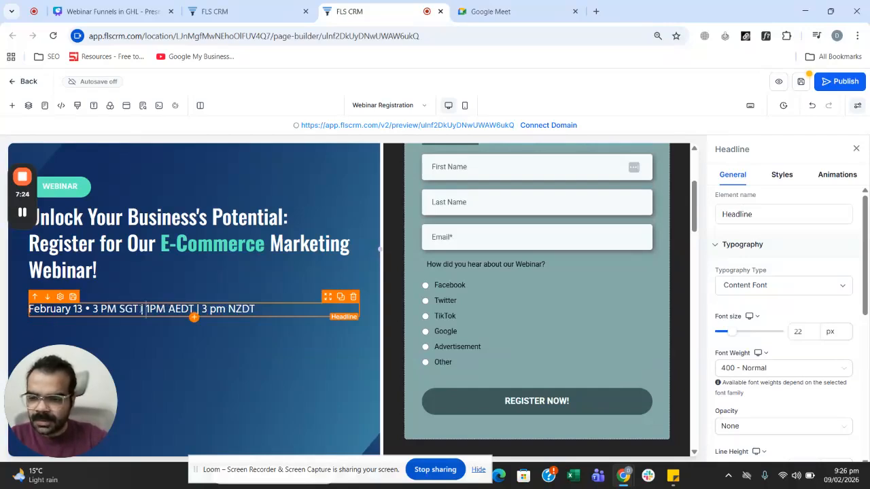
{"action": "double_click", "coordinate": [126, 308]}
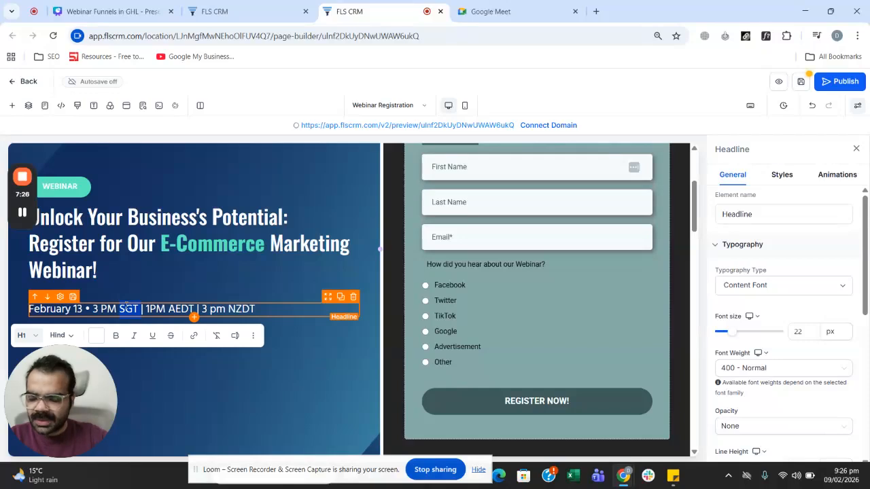
{"action": "type", "text": "EST"}
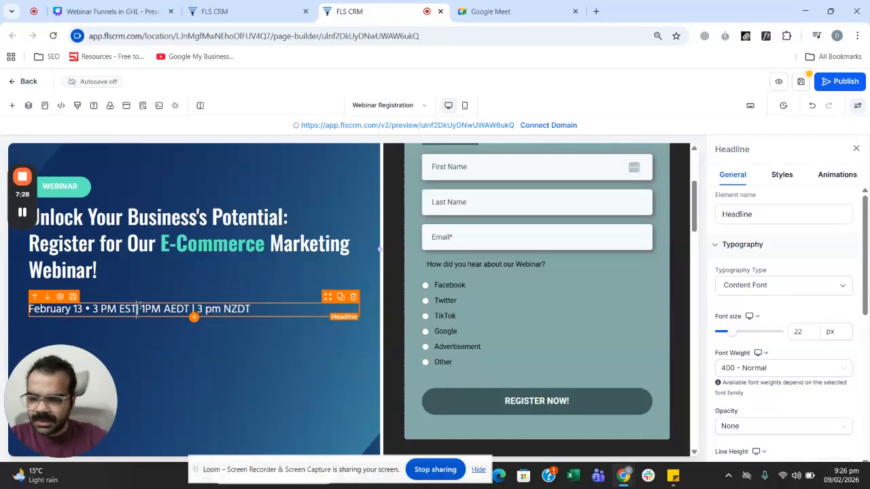
{"action": "left_click_drag", "start_coordinate": [136, 309], "coordinate": [288, 307]}
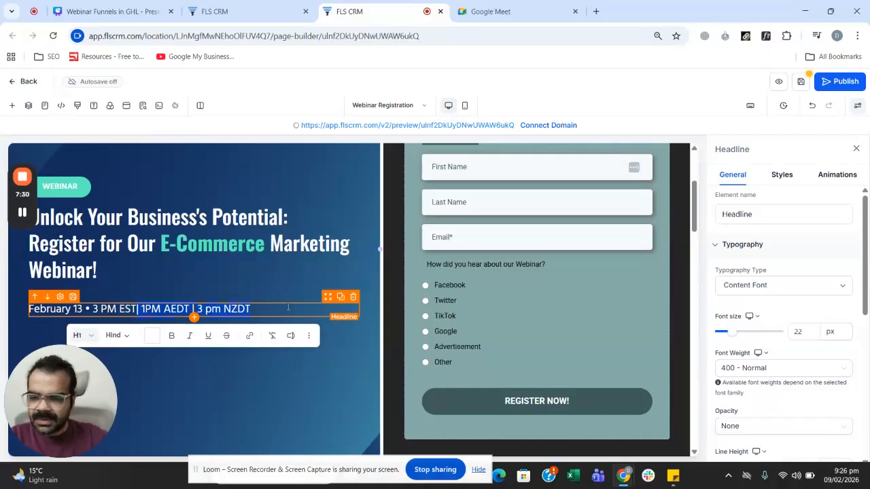
{"action": "key", "text": "BackSpace"}
{"action": "left_click", "coordinate": [292, 273]}
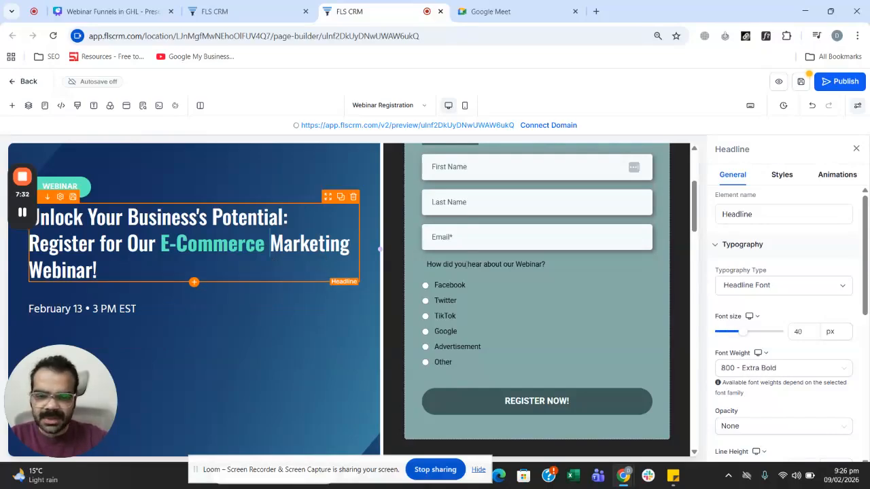
Select the embedded registration form to view its element options and look over the page down to the footer
{"action": "scroll", "coordinate": [350, 272], "scroll_direction": "up", "scroll_amount": 3}
{"action": "scroll", "coordinate": [358, 197], "scroll_direction": "down", "scroll_amount": 2}
{"action": "scroll", "coordinate": [357, 200], "scroll_direction": "up", "scroll_amount": 2}
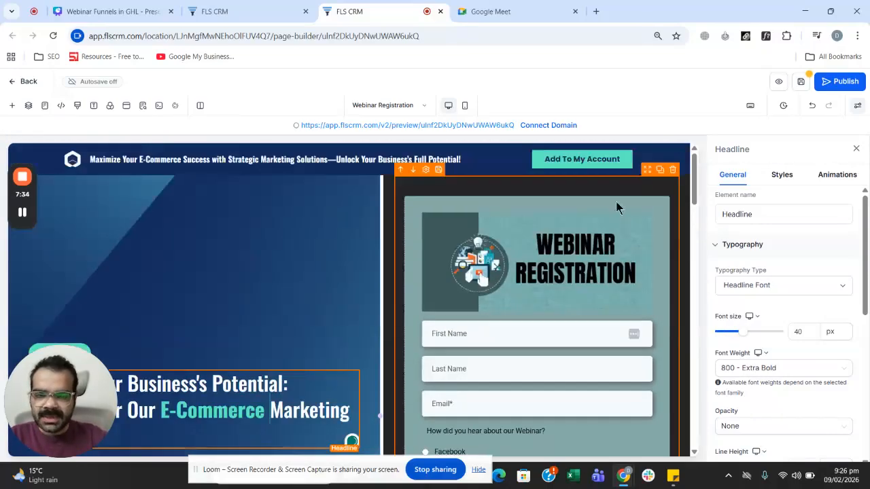
{"action": "scroll", "coordinate": [287, 277], "scroll_direction": "down", "scroll_amount": 1}
{"action": "scroll", "coordinate": [286, 277], "scroll_direction": "down", "scroll_amount": 4}
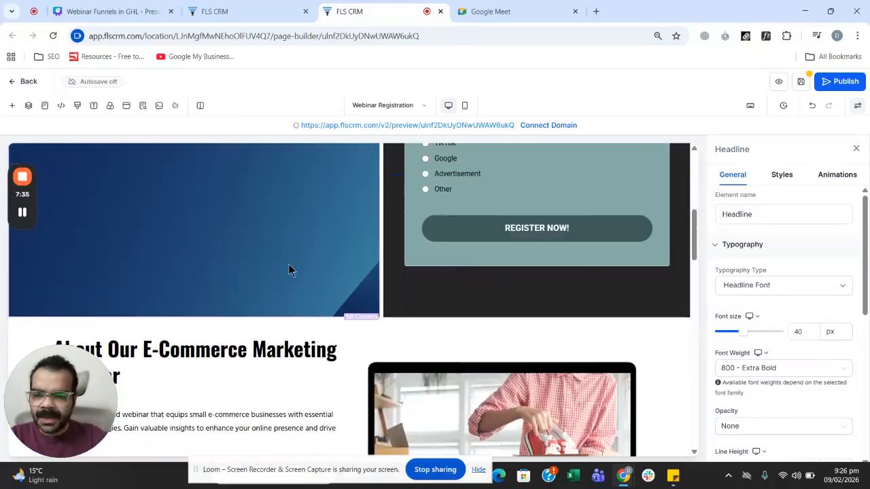
{"action": "left_click", "coordinate": [458, 236]}
{"action": "scroll", "coordinate": [279, 251], "scroll_direction": "down", "scroll_amount": 5}
{"action": "scroll", "coordinate": [270, 259], "scroll_direction": "down", "scroll_amount": 12}
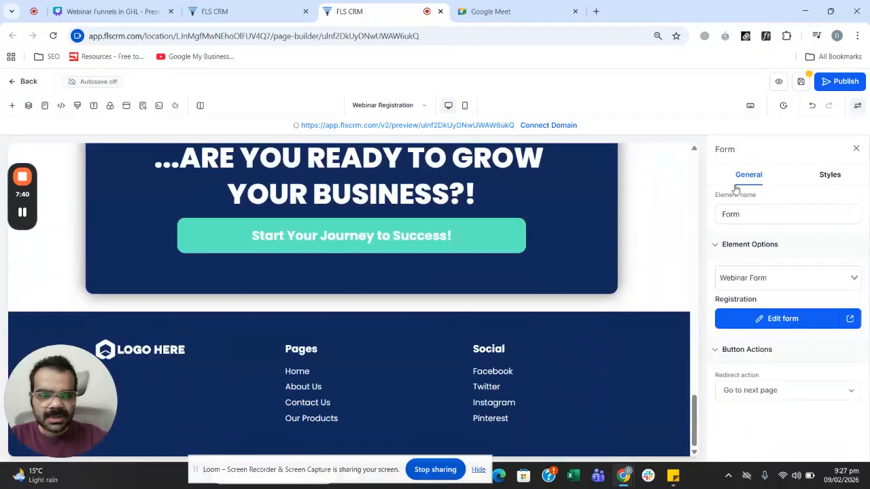
Save the webinar registration page and return to the webinar's list of pages
{"action": "left_click", "coordinate": [159, 361]}
{"action": "scroll", "coordinate": [245, 374], "scroll_direction": "up", "scroll_amount": 15}
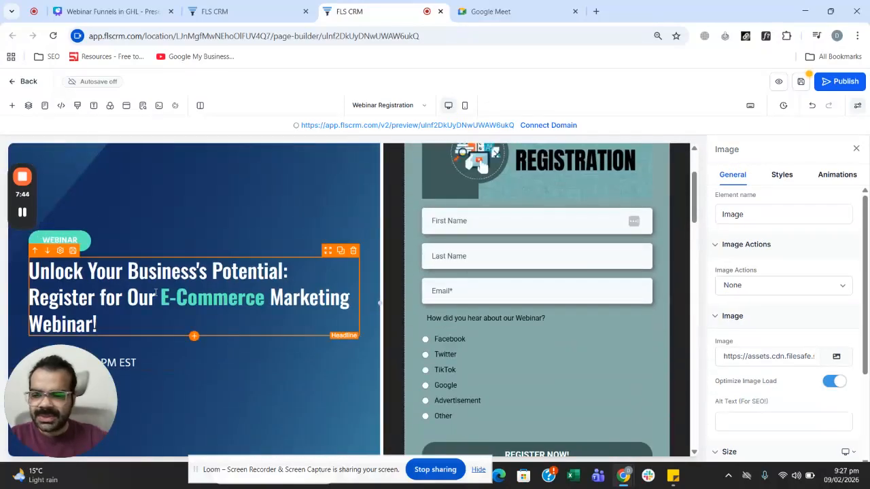
{"action": "left_click", "coordinate": [155, 292]}
{"action": "scroll", "coordinate": [204, 286], "scroll_direction": "up", "scroll_amount": 3}
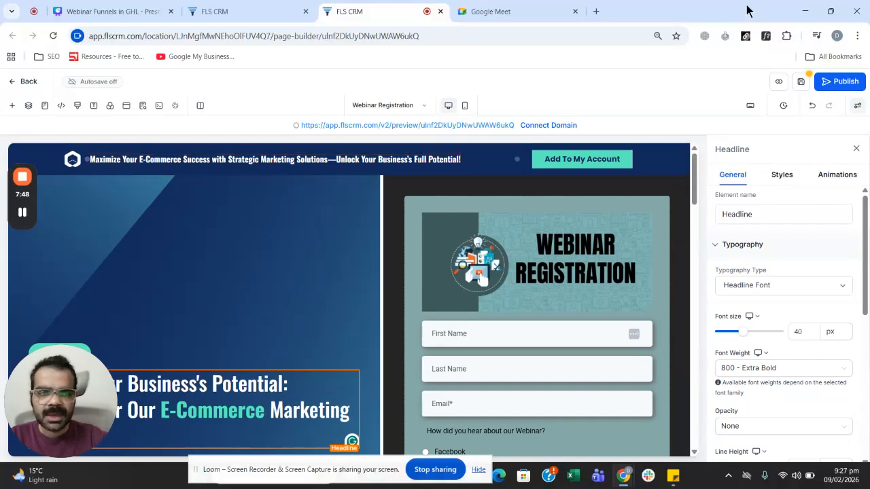
{"action": "scroll", "coordinate": [224, 188], "scroll_direction": "down", "scroll_amount": 6}
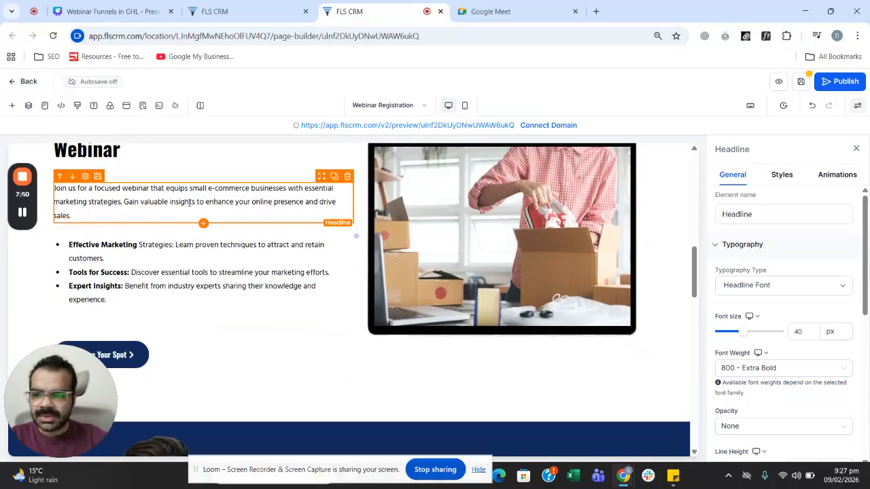
{"action": "scroll", "coordinate": [111, 263], "scroll_direction": "up", "scroll_amount": 1}
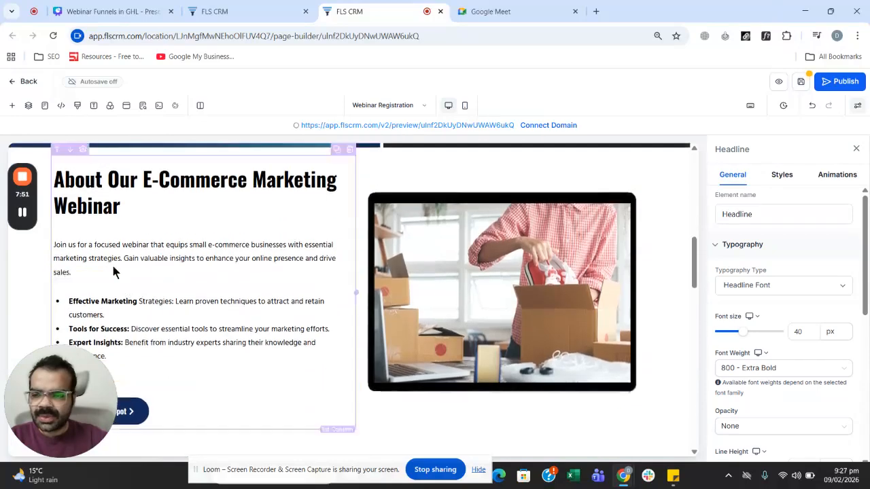
{"action": "left_click", "coordinate": [167, 200]}
{"action": "left_click", "coordinate": [800, 82]}
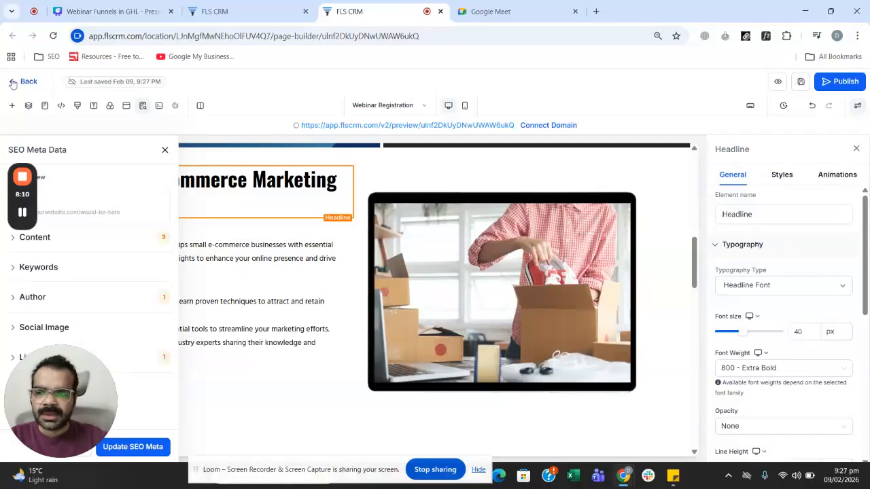
{"action": "left_click", "coordinate": [12, 82]}
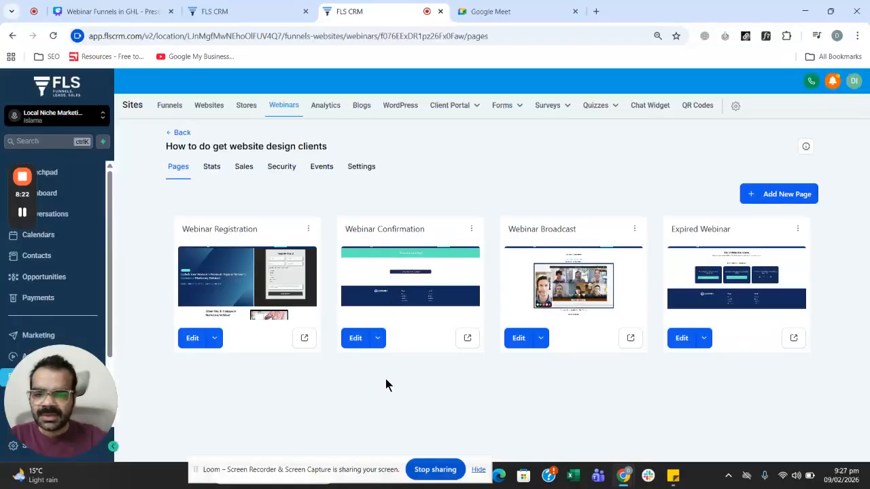
Open the Webinar Confirmation page in a new tab, review its thank-you heading and watch-webinar button, and close it
{"action": "left_click", "coordinate": [378, 338]}
{"action": "left_click", "coordinate": [383, 313]}
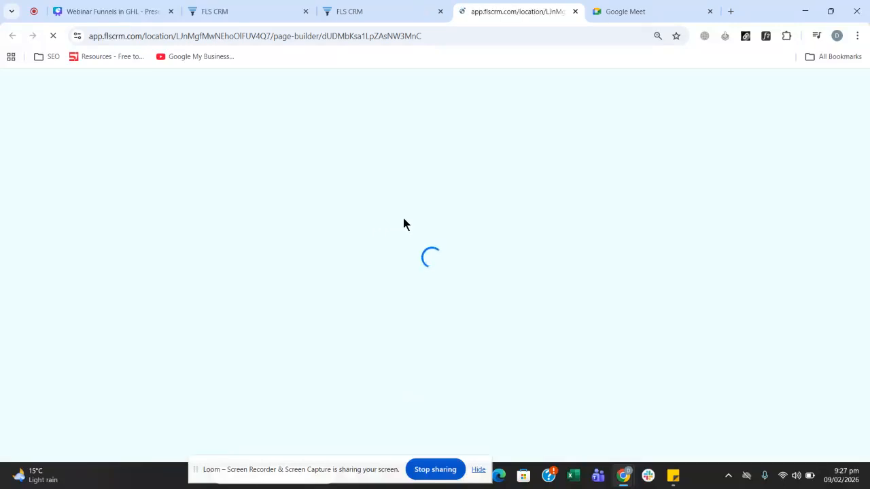
{"action": "left_click", "coordinate": [392, 20]}
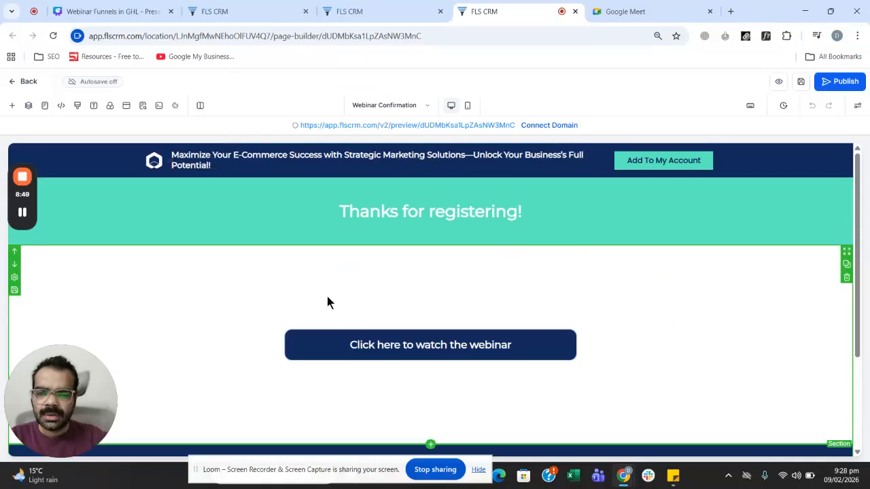
{"action": "scroll", "coordinate": [375, 207], "scroll_direction": "down", "scroll_amount": 2}
{"action": "scroll", "coordinate": [380, 204], "scroll_direction": "up", "scroll_amount": 2}
{"action": "left_click", "coordinate": [447, 213]}
{"action": "scroll", "coordinate": [347, 338], "scroll_direction": "down", "scroll_amount": 2}
{"action": "left_click", "coordinate": [330, 240]}
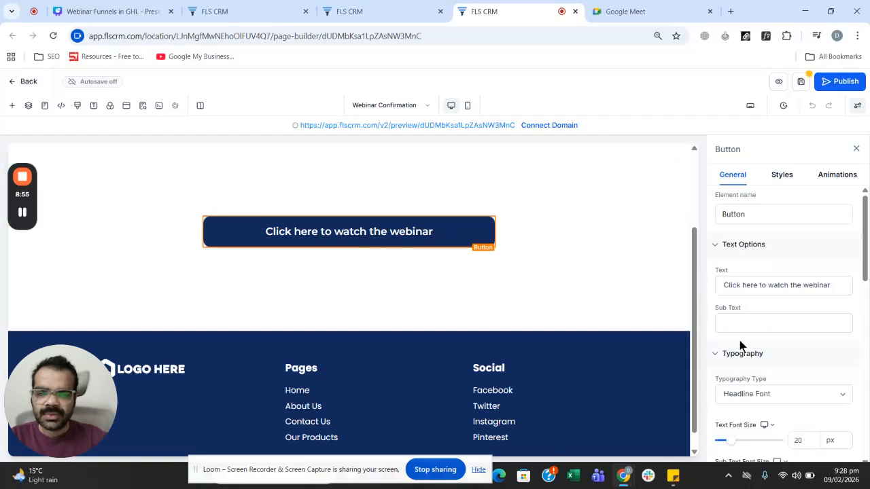
{"action": "scroll", "coordinate": [522, 291], "scroll_direction": "up", "scroll_amount": 2}
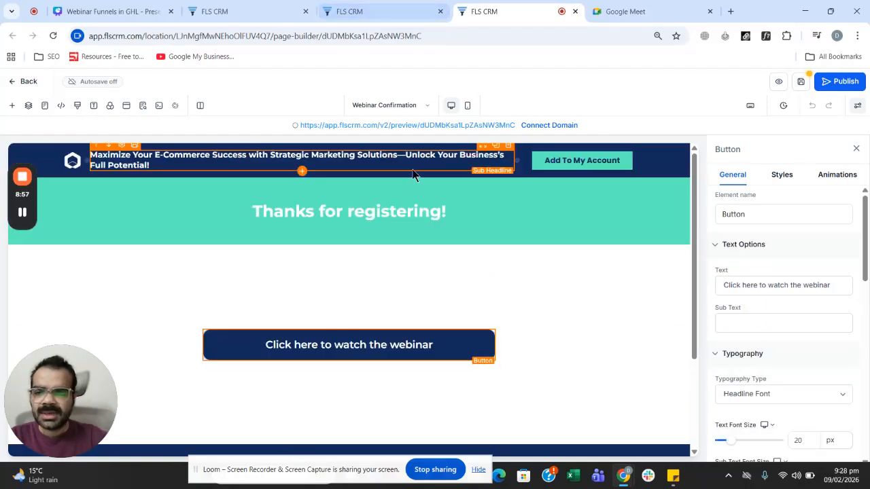
{"action": "left_click", "coordinate": [574, 15]}
{"action": "key", "text": "Return"}
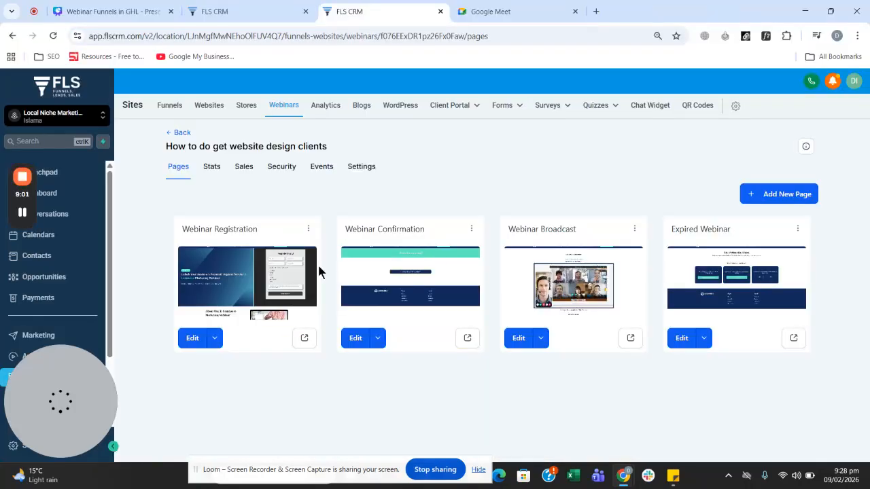
Open the Webinar Broadcast page in a new tab and replace the event line's date placeholder with "on 13 Feb"
{"action": "left_click", "coordinate": [540, 337]}
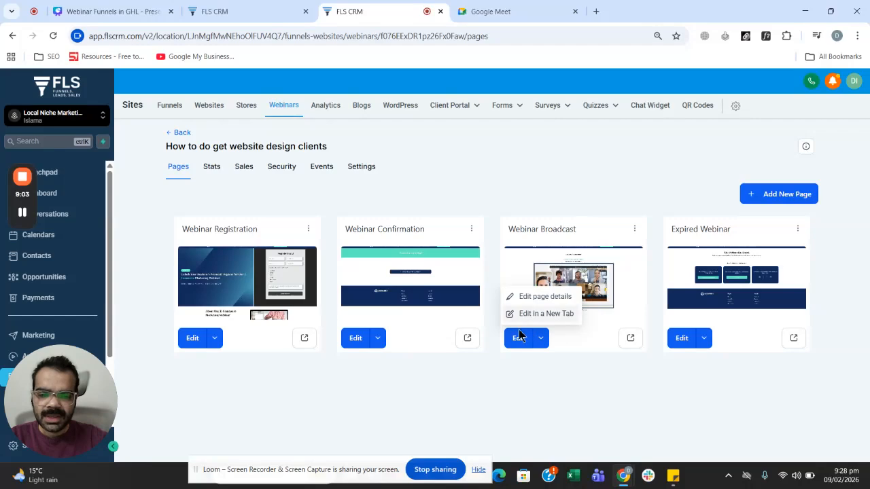
{"action": "left_click", "coordinate": [526, 315]}
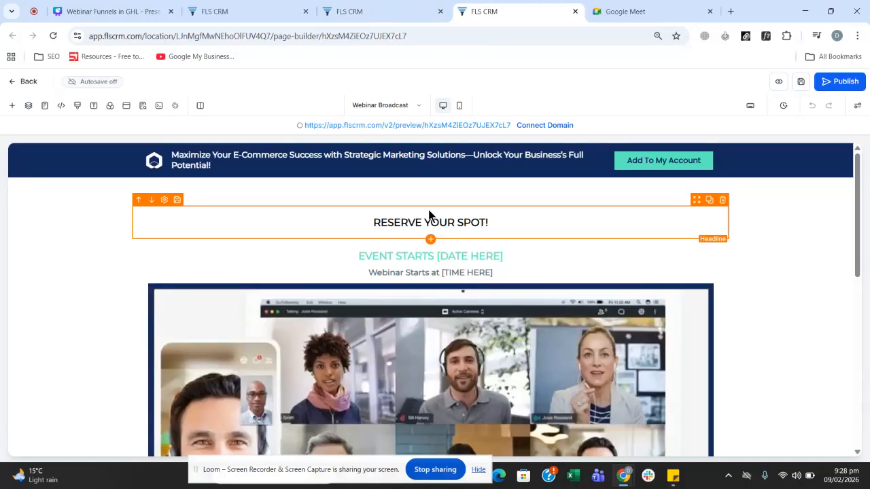
{"action": "left_click", "coordinate": [381, 253]}
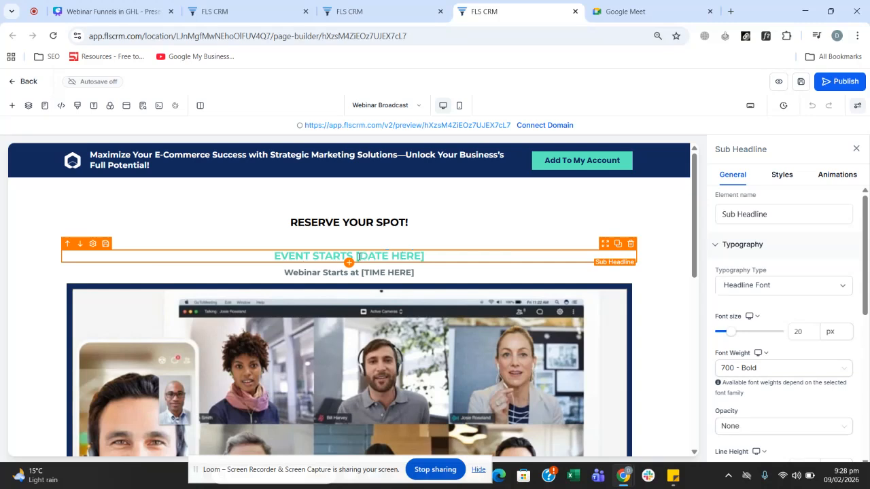
{"action": "left_click_drag", "start_coordinate": [358, 255], "coordinate": [438, 259]}
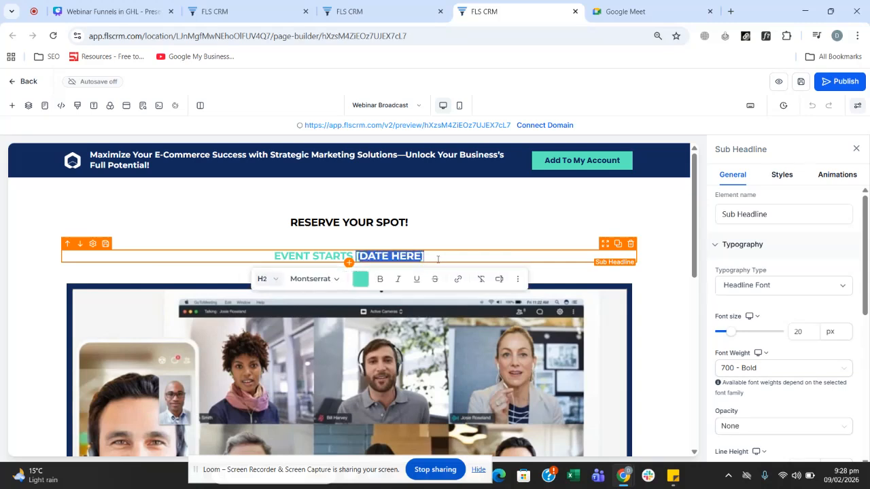
{"action": "type", "text": "on"}
{"action": "type", "text": " 13 Oc"}
{"action": "key", "text": "BackSpace"}
{"action": "key", "text": "BackSpace"}
{"action": "key", "text": "BackSpace"}
{"action": "type", "text": "Feb"}
Replace the time placeholder in the "Webinar Starts at" line with "3 PM EST"
{"action": "left_click", "coordinate": [362, 273]}
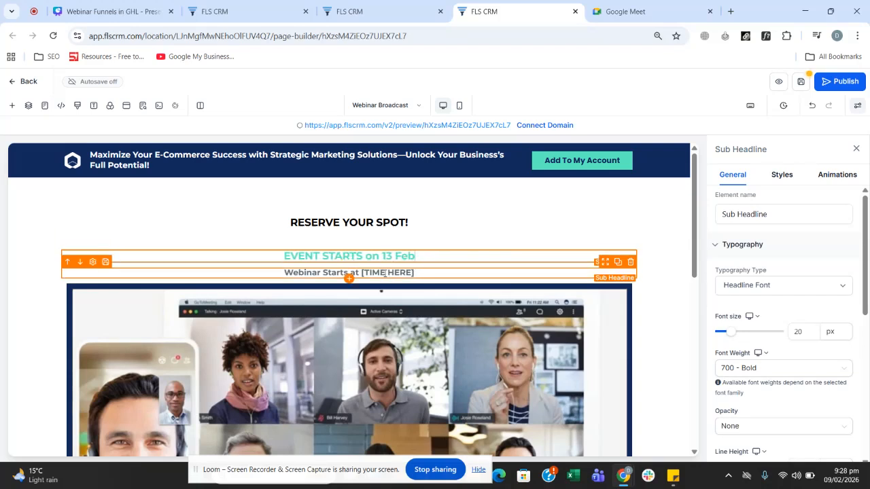
{"action": "left_click_drag", "start_coordinate": [362, 273], "coordinate": [433, 275]}
{"action": "type", "text": "3 "}
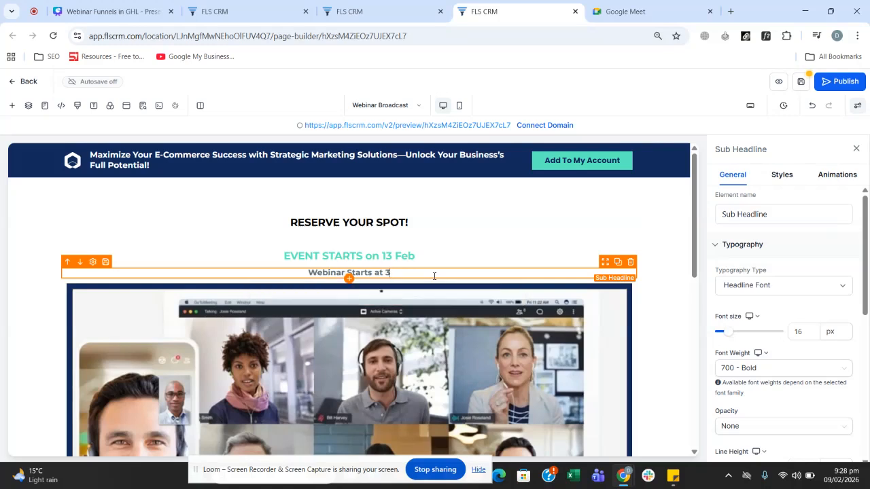
{"action": "type", "text": "PM "}
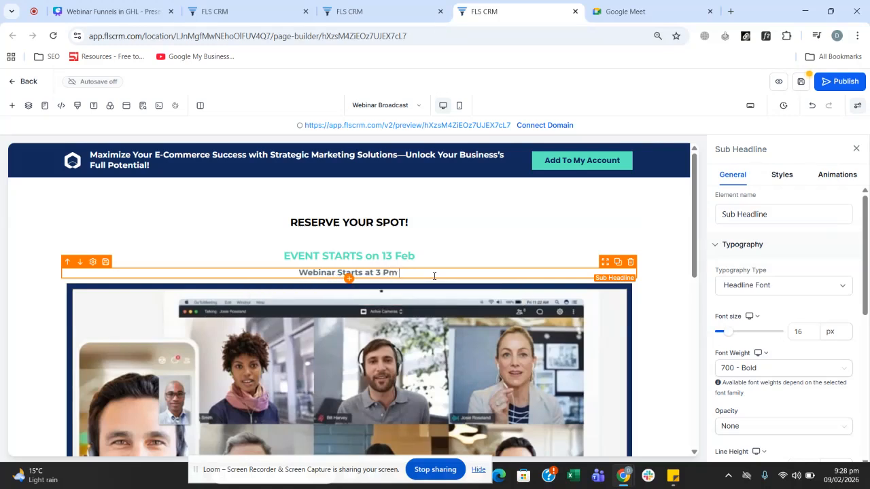
{"action": "type", "text": "EST"}
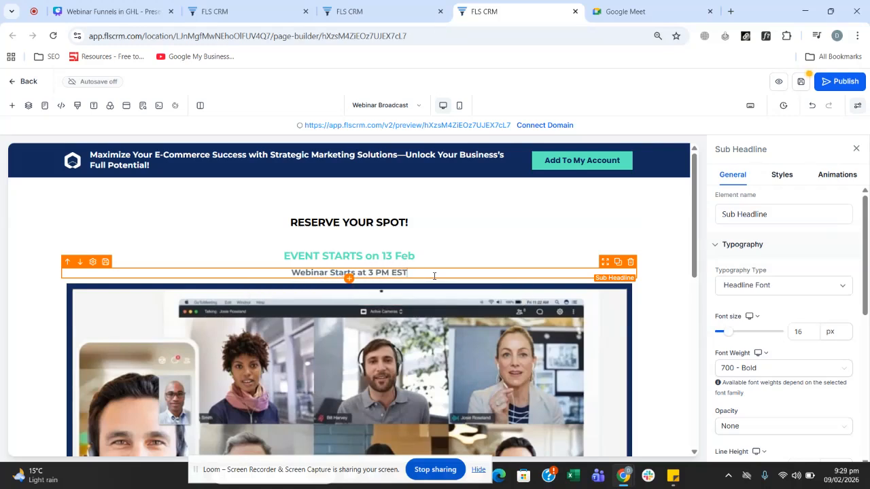
Select the countdown below the broadcast image and examine its webinar settings option, expire action and style options
{"action": "scroll", "coordinate": [421, 272], "scroll_direction": "down", "scroll_amount": 6}
{"action": "scroll", "coordinate": [327, 283], "scroll_direction": "up", "scroll_amount": 1}
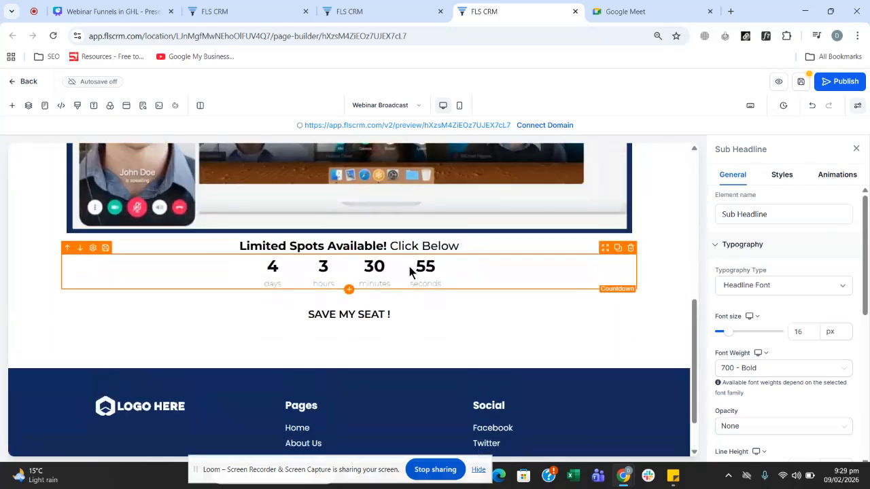
{"action": "left_click", "coordinate": [413, 274]}
{"action": "scroll", "coordinate": [798, 252], "scroll_direction": "down", "scroll_amount": 6}
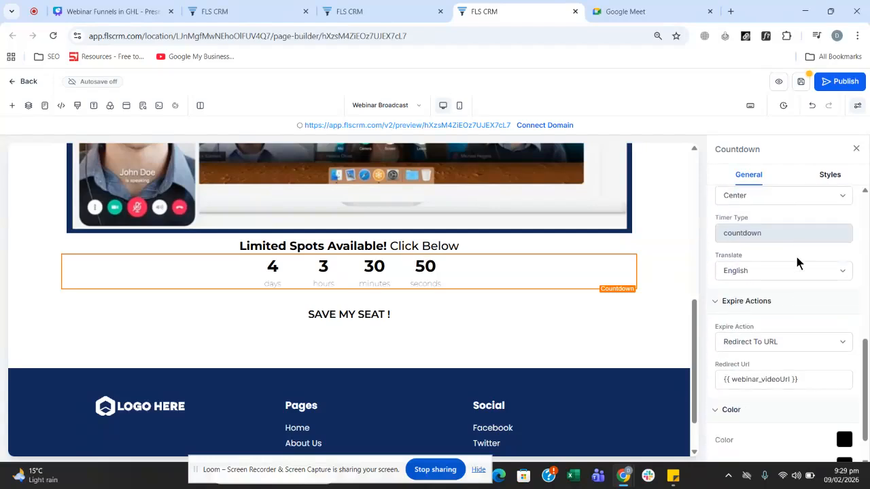
{"action": "scroll", "coordinate": [791, 295], "scroll_direction": "up", "scroll_amount": 1}
{"action": "scroll", "coordinate": [791, 300], "scroll_direction": "down", "scroll_amount": 1}
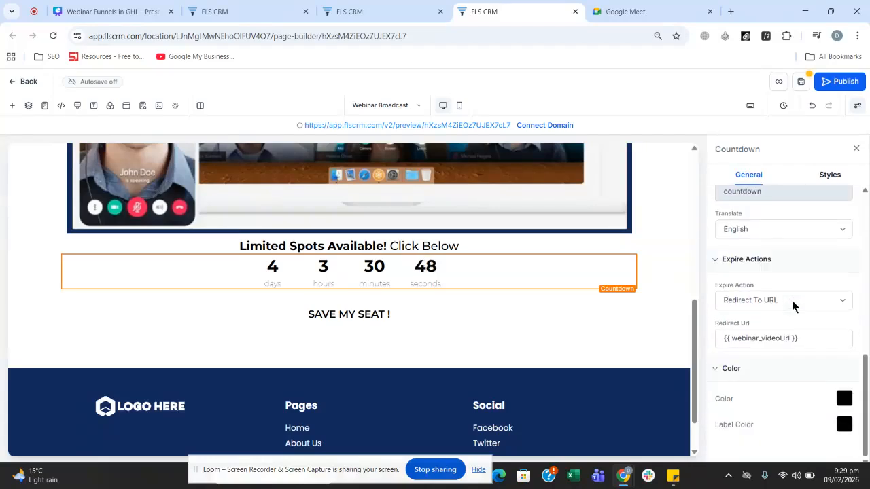
{"action": "scroll", "coordinate": [799, 271], "scroll_direction": "up", "scroll_amount": 6}
{"action": "left_click", "coordinate": [829, 175]}
{"action": "scroll", "coordinate": [784, 274], "scroll_direction": "down", "scroll_amount": 3}
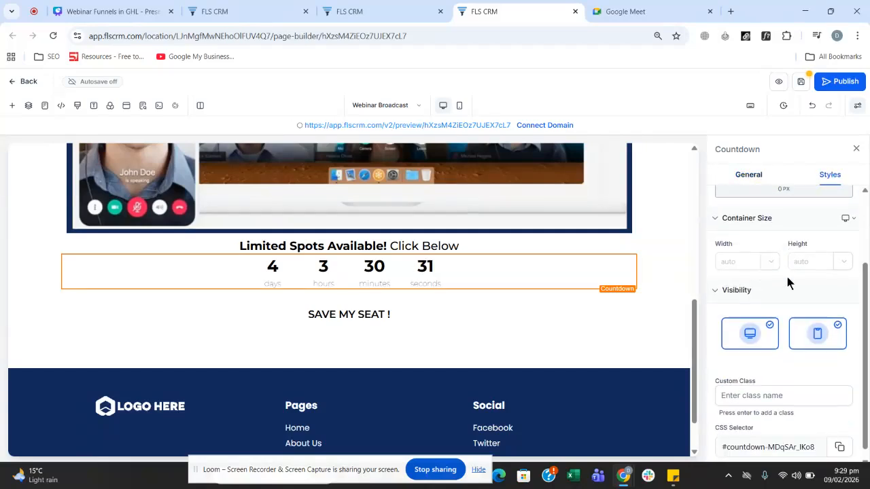
{"action": "scroll", "coordinate": [784, 274], "scroll_direction": "up", "scroll_amount": 3}
{"action": "left_click", "coordinate": [748, 175]}
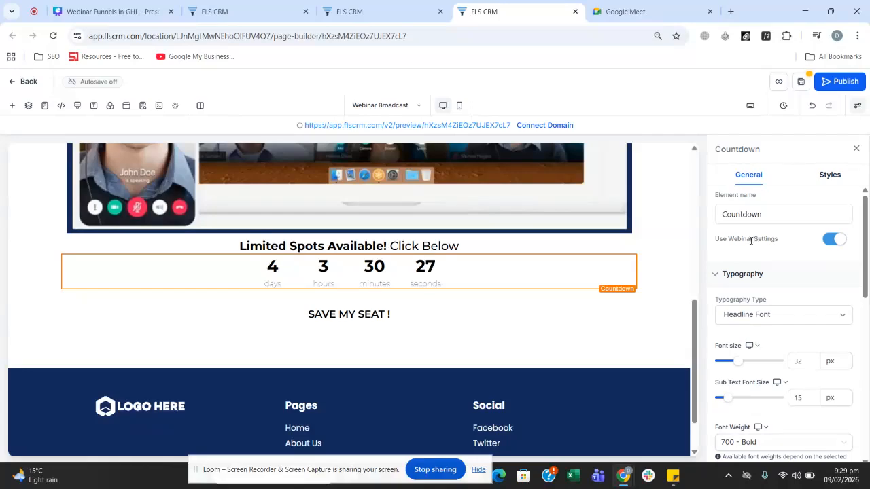
{"action": "left_click_drag", "start_coordinate": [720, 239], "coordinate": [780, 240]}
{"action": "left_click", "coordinate": [779, 242]}
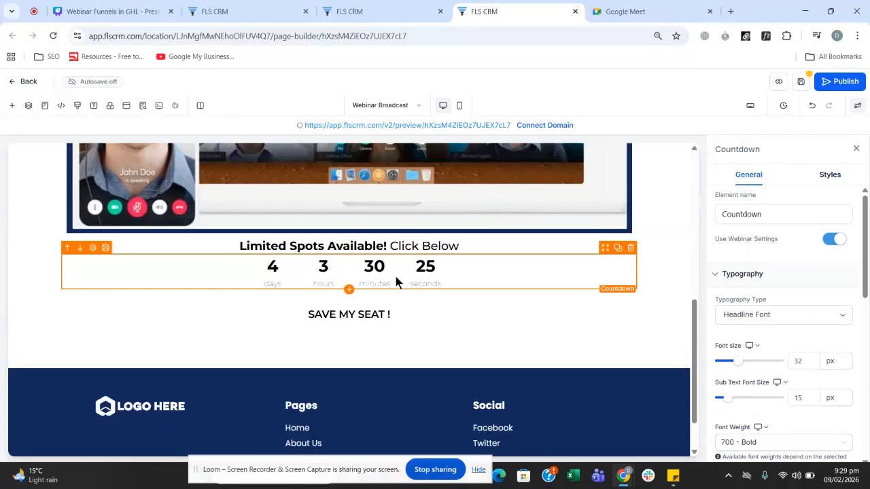
Save the Webinar Broadcast page and return to the webinar's list of pages
{"action": "scroll", "coordinate": [360, 200], "scroll_direction": "up", "scroll_amount": 1}
{"action": "scroll", "coordinate": [359, 200], "scroll_direction": "up", "scroll_amount": 10}
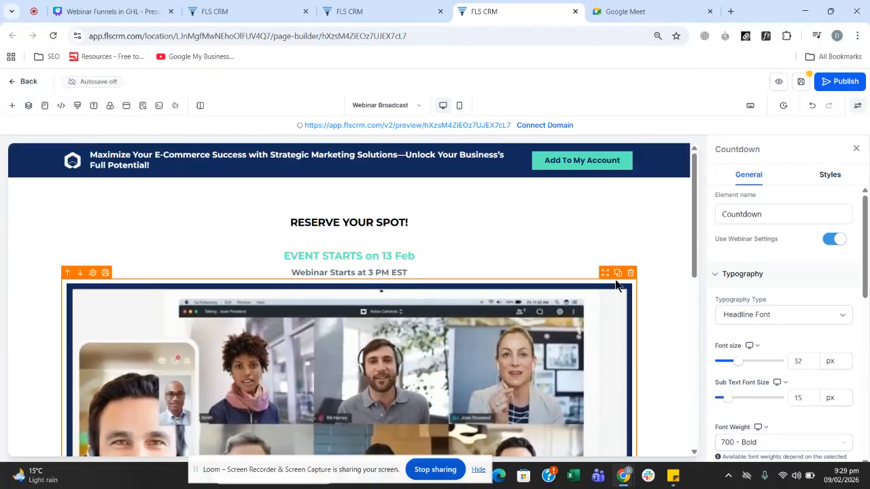
{"action": "scroll", "coordinate": [460, 255], "scroll_direction": "down", "scroll_amount": 10}
{"action": "scroll", "coordinate": [460, 254], "scroll_direction": "down", "scroll_amount": 1}
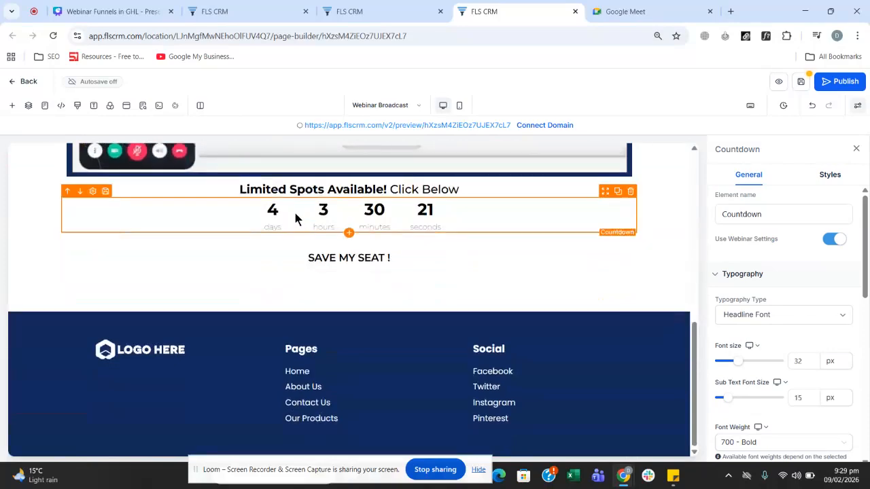
{"action": "scroll", "coordinate": [296, 233], "scroll_direction": "up", "scroll_amount": 1}
{"action": "scroll", "coordinate": [289, 239], "scroll_direction": "up", "scroll_amount": 4}
{"action": "scroll", "coordinate": [286, 237], "scroll_direction": "down", "scroll_amount": 3}
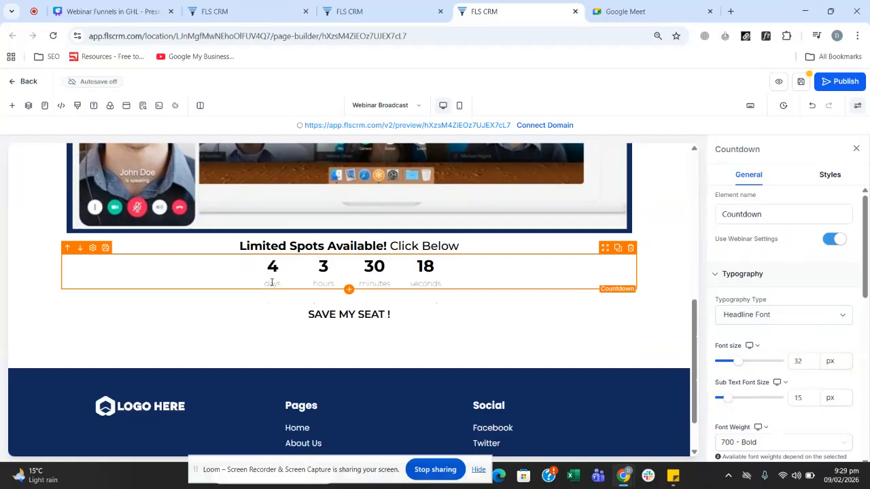
{"action": "scroll", "coordinate": [272, 273], "scroll_direction": "up", "scroll_amount": 6}
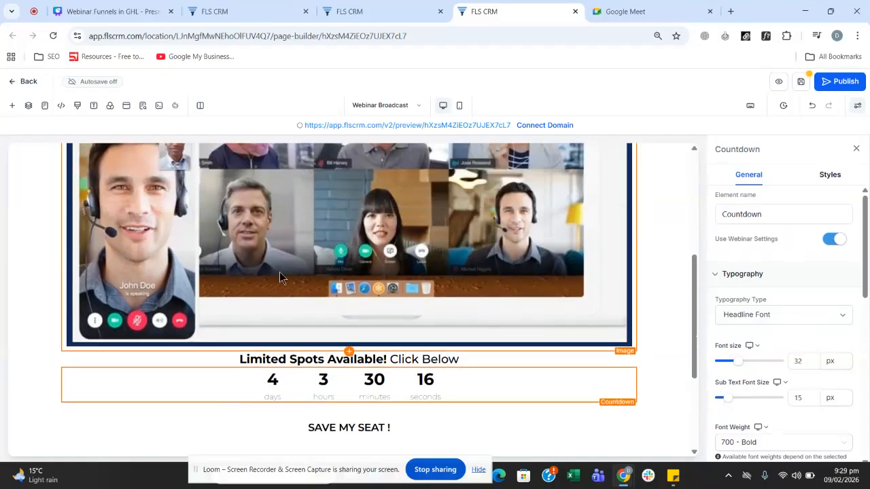
{"action": "left_click", "coordinate": [801, 81]}
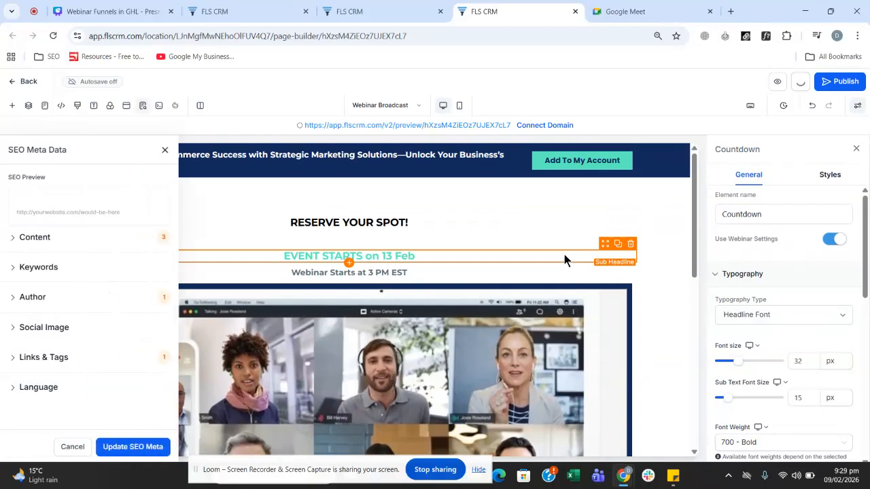
{"action": "left_click", "coordinate": [15, 83]}
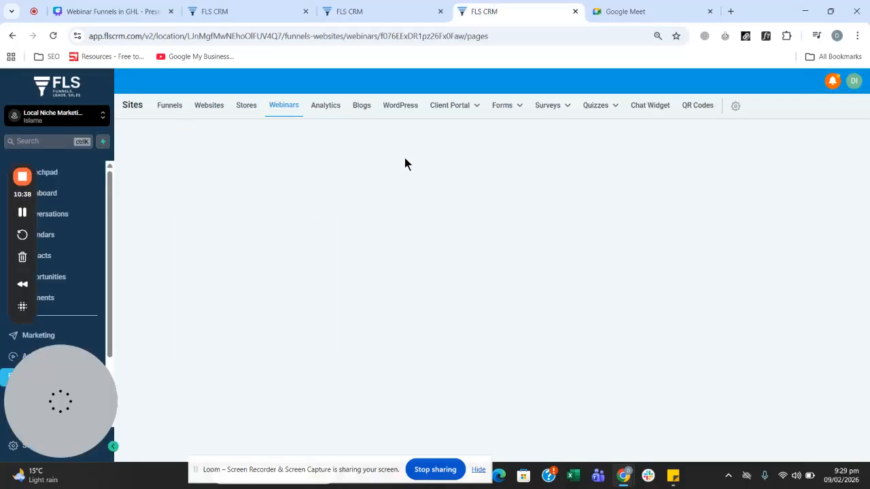
Open the "Webinar form" workflow from the automation workflow list
{"action": "left_click_drag", "start_coordinate": [76, 367], "coordinate": [74, 220]}
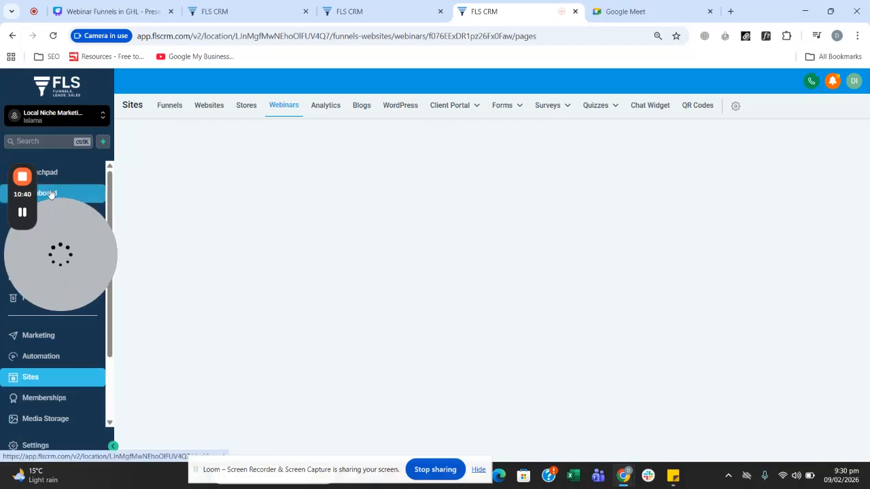
{"action": "left_click", "coordinate": [37, 356]}
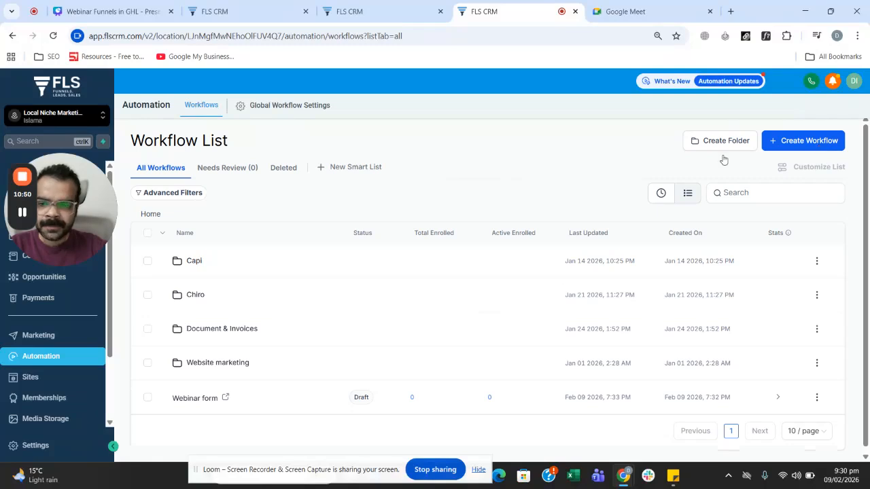
{"action": "scroll", "coordinate": [369, 254], "scroll_direction": "down", "scroll_amount": 1}
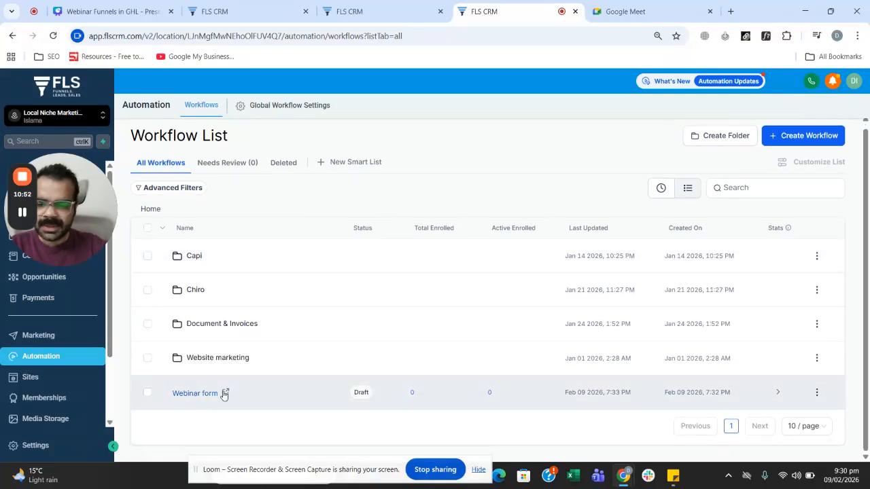
{"action": "left_click", "coordinate": [195, 394]}
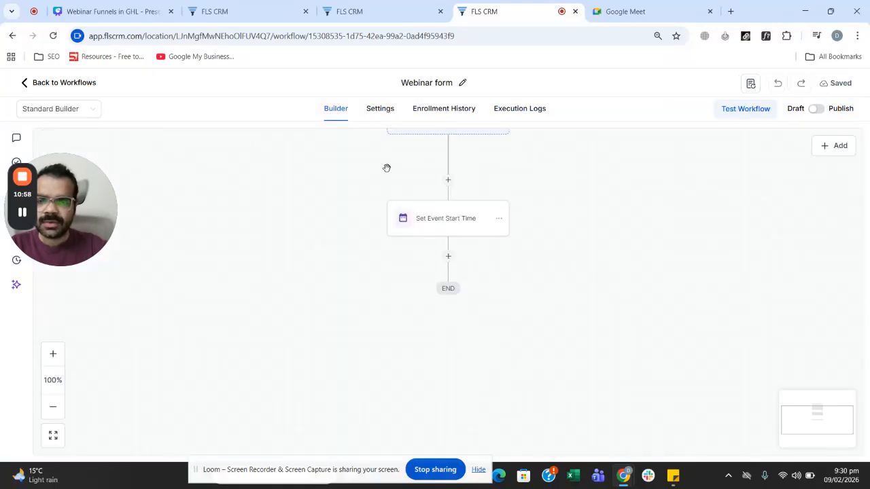
Add a "Form submitted" trigger to the workflow, filter it with "Form is" set to the listed webinar form, and save the trigger
{"action": "left_click", "coordinate": [438, 205]}
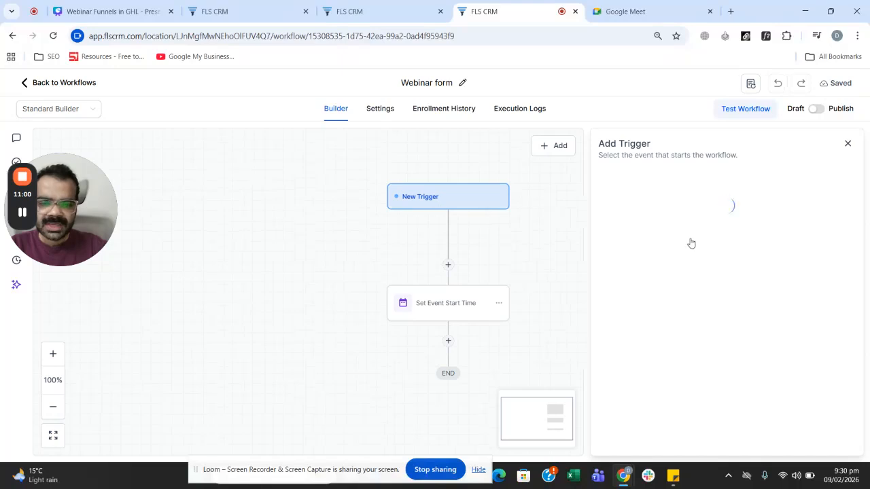
{"action": "left_click", "coordinate": [675, 260]}
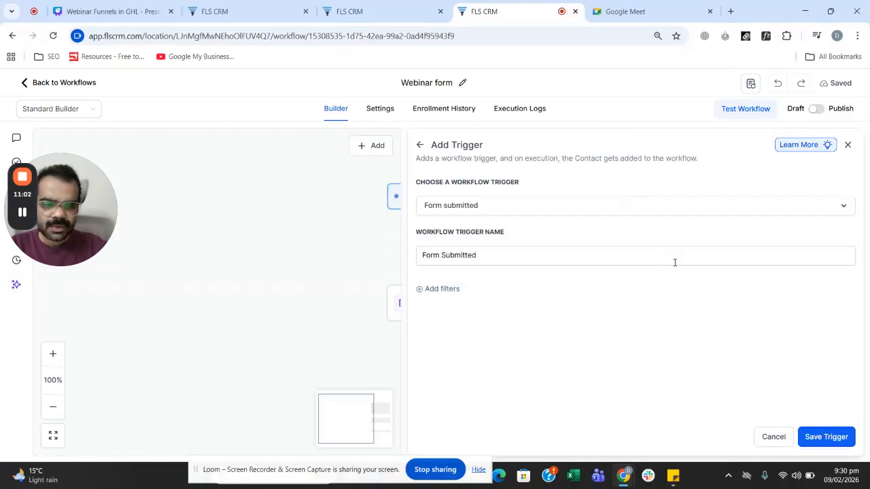
{"action": "left_click", "coordinate": [431, 296]}
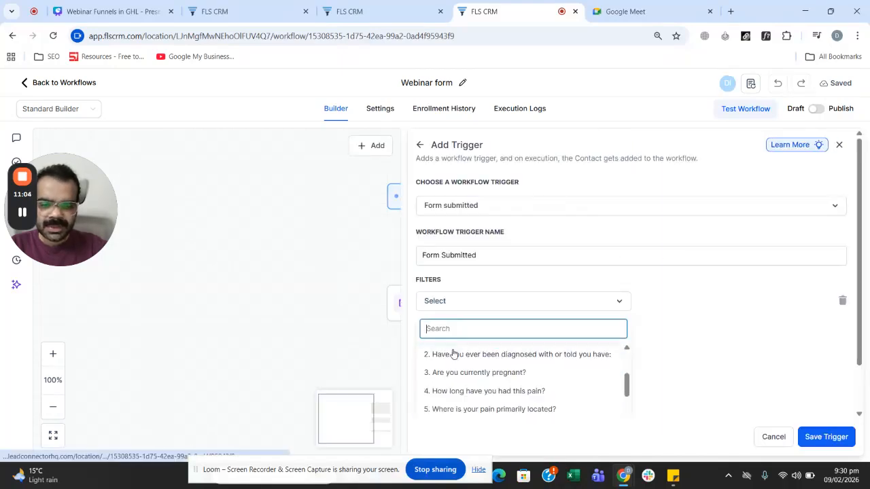
{"action": "scroll", "coordinate": [450, 358], "scroll_direction": "up", "scroll_amount": 3}
{"action": "left_click", "coordinate": [455, 368]}
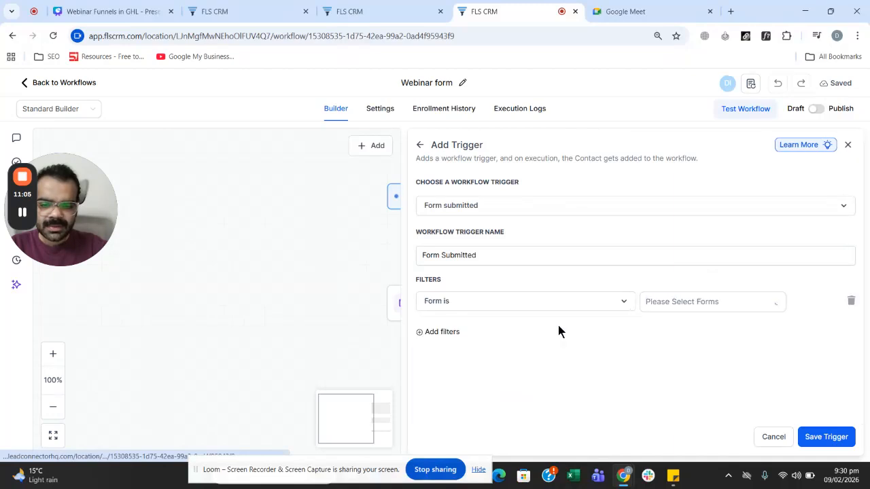
{"action": "left_click", "coordinate": [665, 301]}
{"action": "left_click", "coordinate": [666, 325]}
{"action": "left_click", "coordinate": [826, 437]}
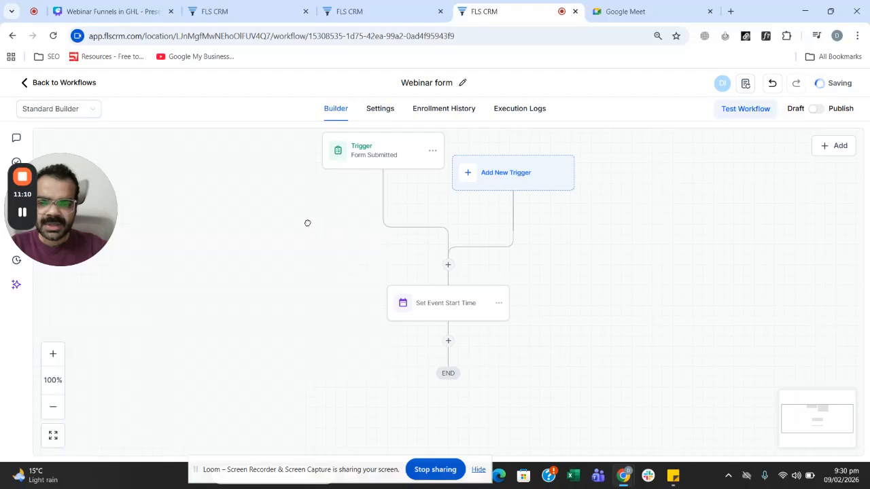
Set the Set Event Start Time action's specific date to 2026-02-13 3:00 PM and save the action
{"action": "left_click", "coordinate": [423, 292]}
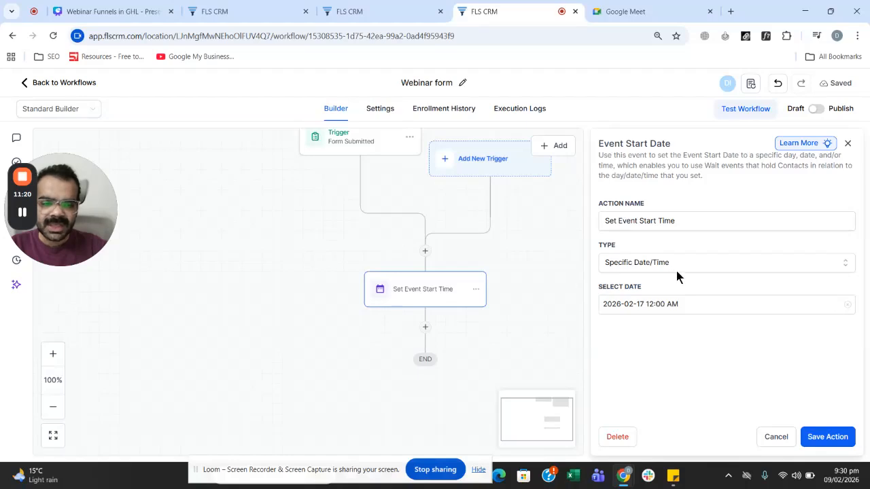
{"action": "left_click", "coordinate": [677, 304]}
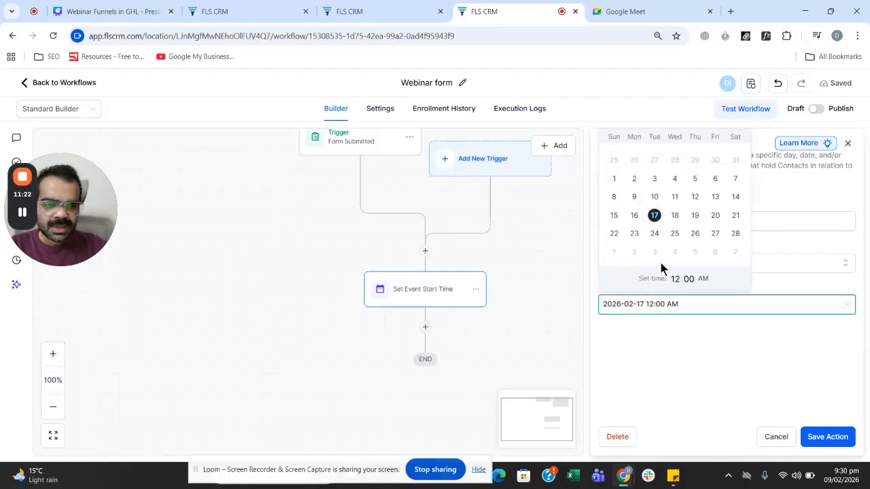
{"action": "left_click", "coordinate": [715, 196]}
{"action": "left_click", "coordinate": [688, 279]}
{"action": "left_click", "coordinate": [675, 279]}
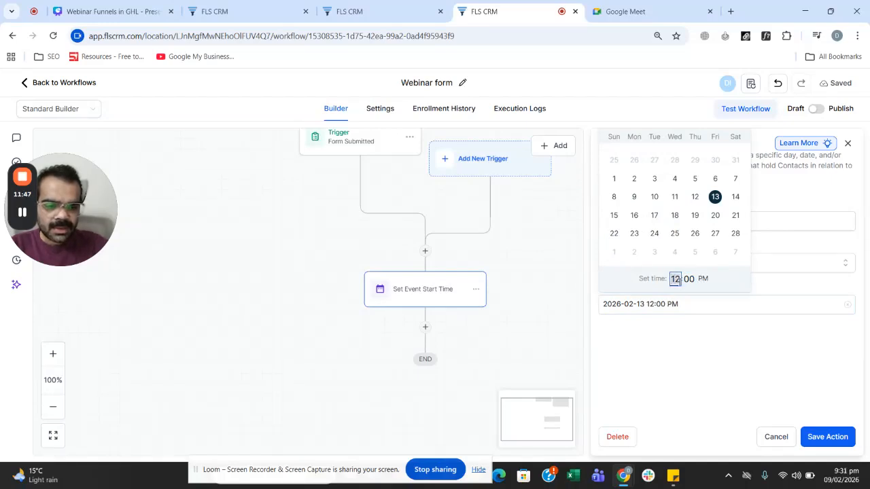
{"action": "type", "text": "3"}
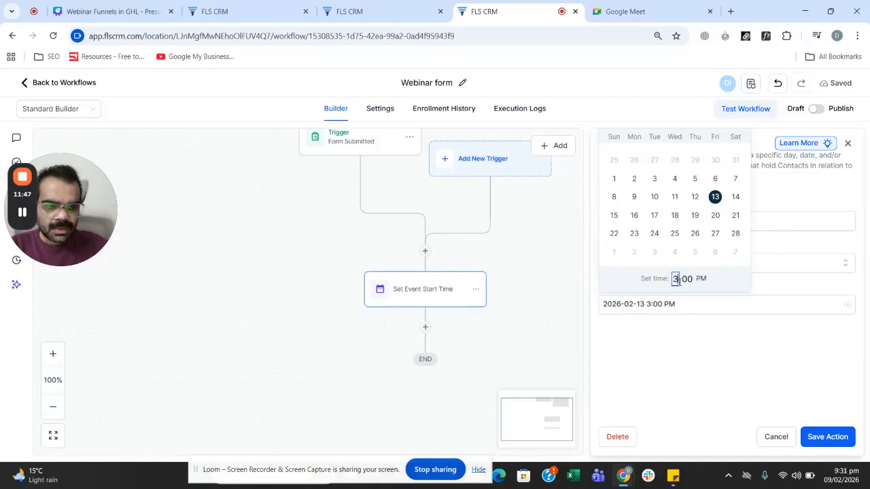
{"action": "left_click", "coordinate": [723, 367]}
{"action": "left_click", "coordinate": [827, 434]}
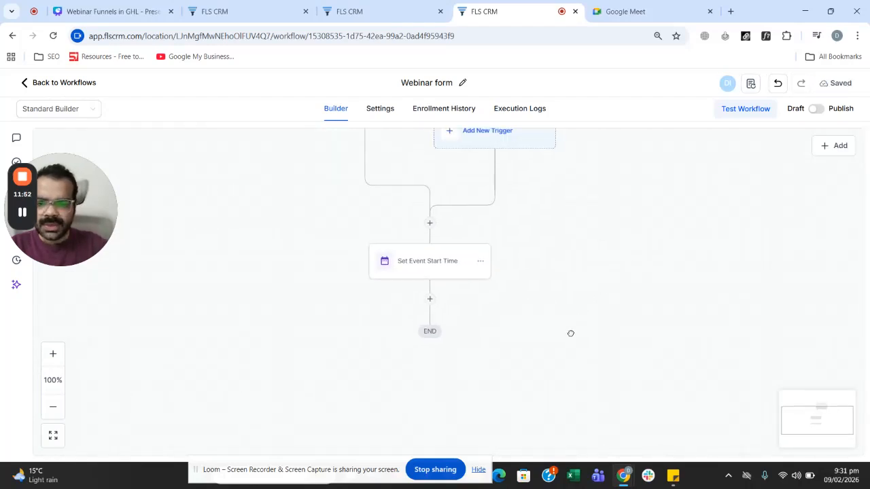
Add a Send Email action below Set Event Start Time and go to its subject line
{"action": "left_click", "coordinate": [430, 283]}
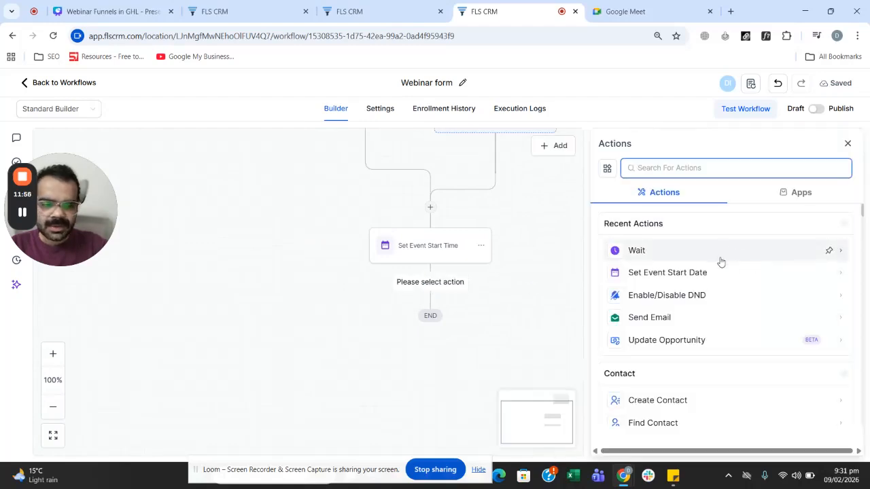
{"action": "left_click", "coordinate": [682, 315]}
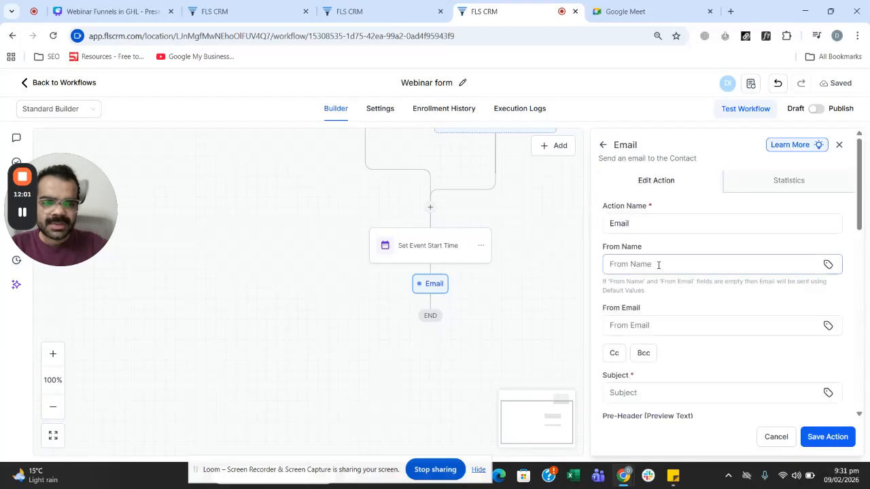
{"action": "scroll", "coordinate": [651, 269], "scroll_direction": "down", "scroll_amount": 3}
{"action": "left_click", "coordinate": [648, 222]}
{"action": "type", "text": "Reg"}
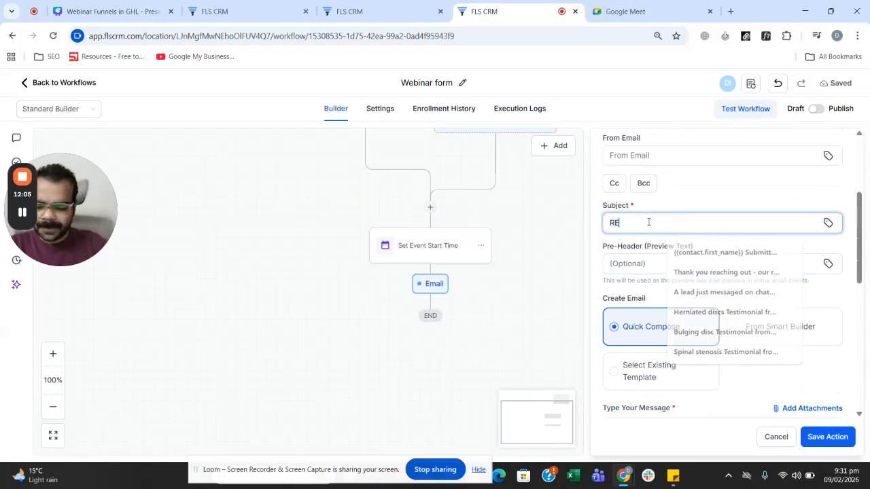
{"action": "key", "text": "BackSpace"}
{"action": "key", "text": "BackSpace"}
{"action": "key", "text": "BackSpace"}
{"action": "type", "text": "Co"}
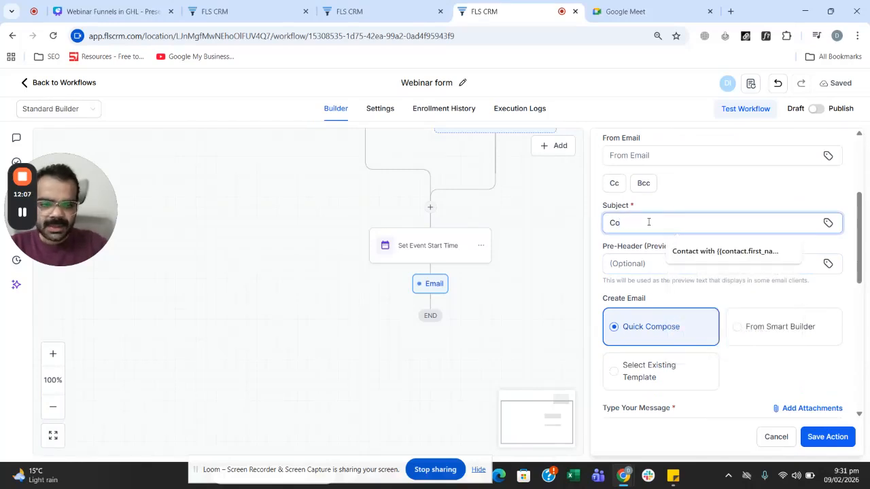
{"action": "key", "text": "BackSpace"}
{"action": "key", "text": "BackSpace"}
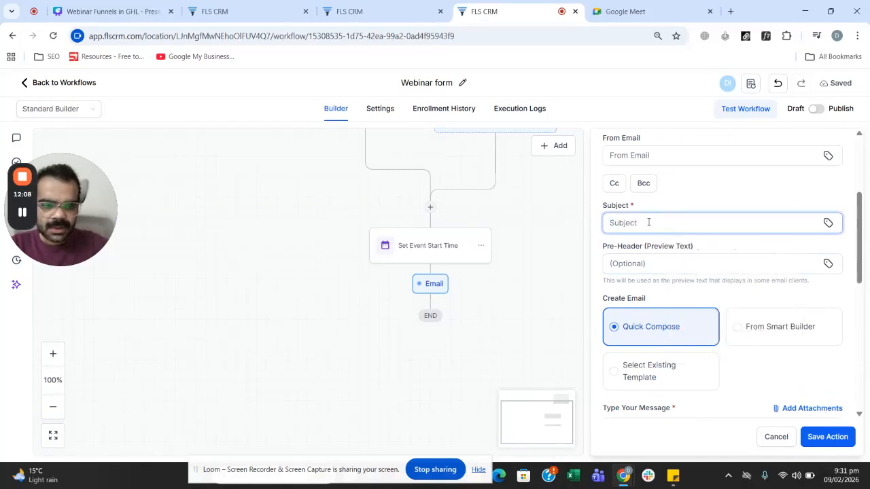
Start the email subject with the contact's first name merge field, followed by a dash
{"action": "left_click", "coordinate": [830, 223]}
{"action": "left_click", "coordinate": [754, 134]}
{"action": "left_click", "coordinate": [684, 167]}
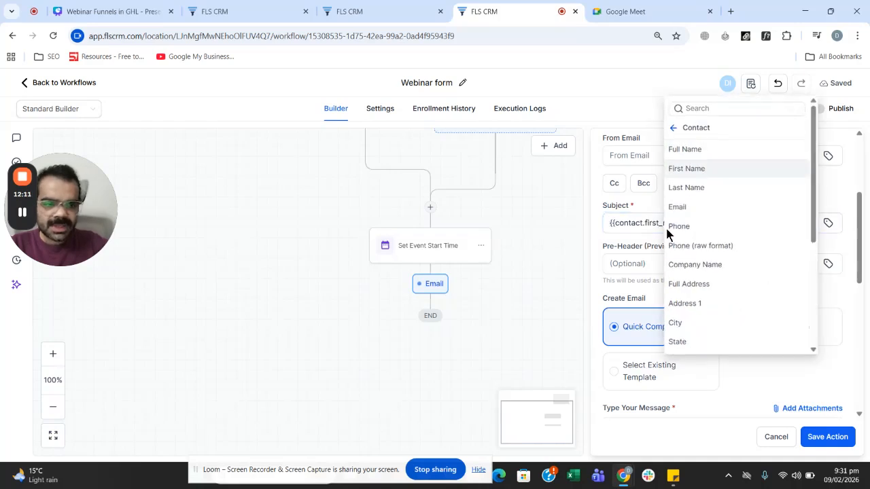
{"action": "type", "text": "- "}
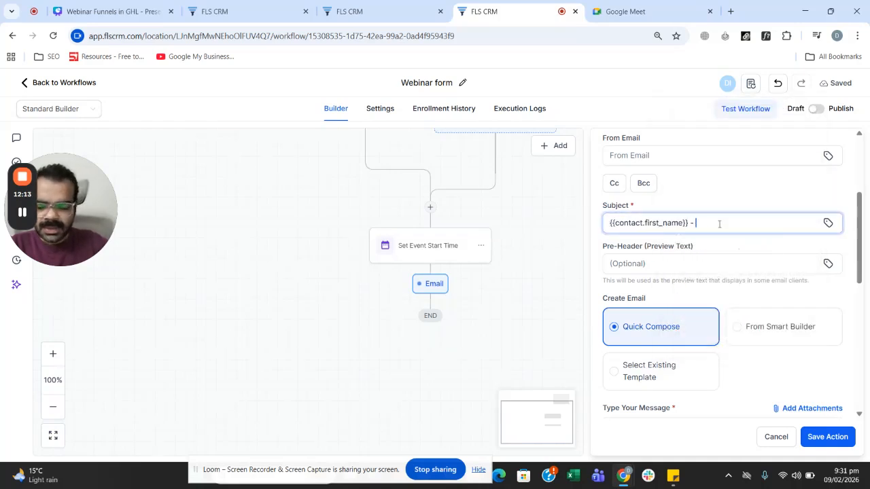
Complete the email subject with "You Are registered for our webinar for the weinar name" after the dash
{"action": "type", "text": "You Are registered for ou"}
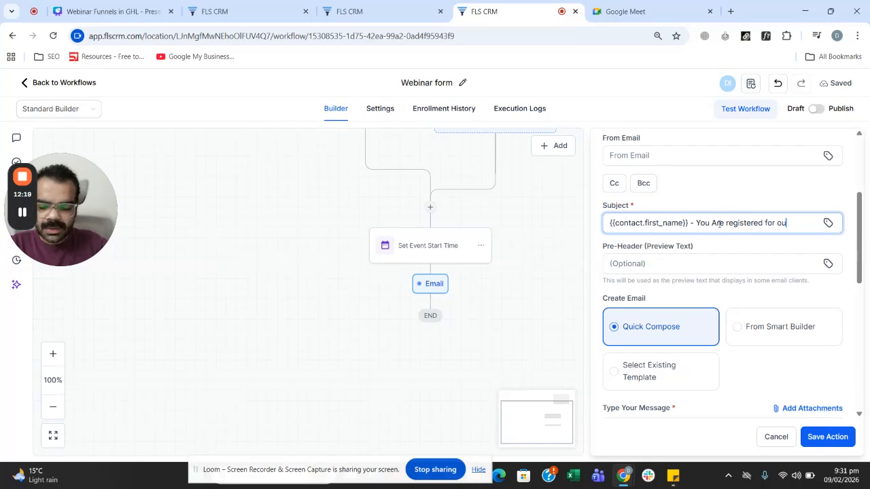
{"action": "type", "text": "r webinar for"}
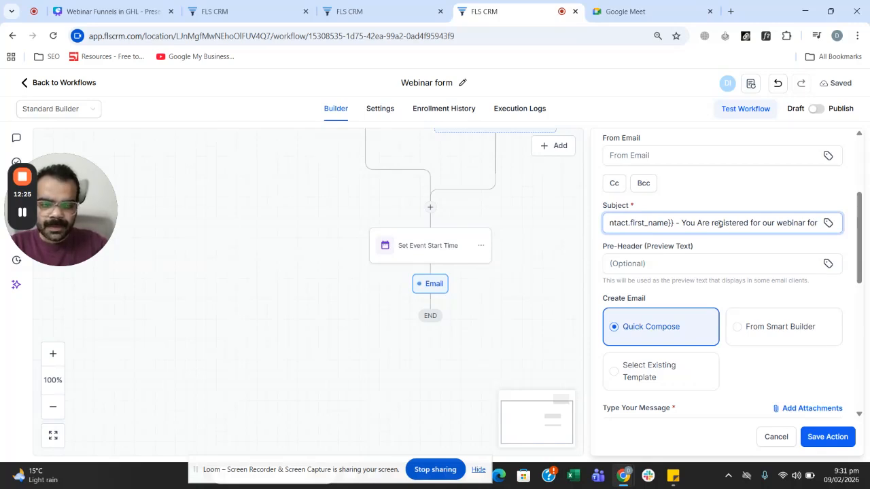
{"action": "type", "text": " the websiar"}
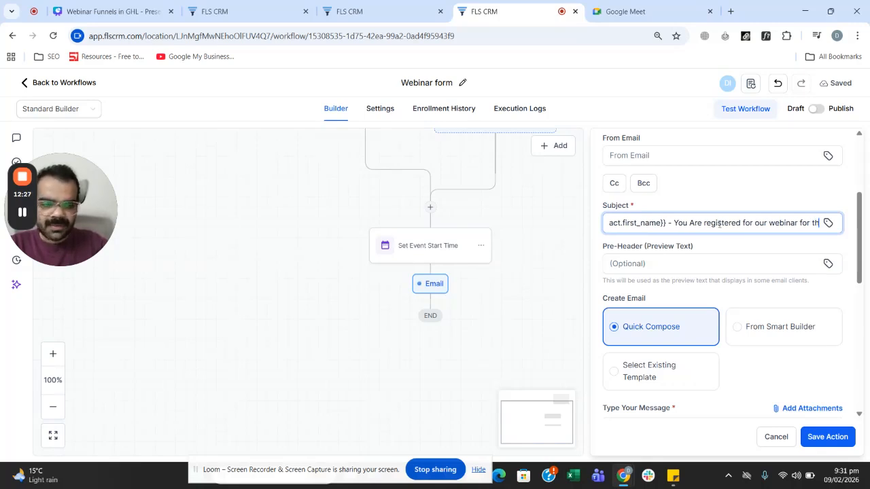
{"action": "key", "text": "BackSpace"}
{"action": "key", "text": "BackSpace"}
{"action": "key", "text": "BackSpace"}
{"action": "key", "text": "BackSpace"}
{"action": "type", "text": "si"}
{"action": "key", "text": "BackSpace"}
{"action": "key", "text": "BackSpace"}
{"action": "type", "text": "c"}
{"action": "key", "text": "BackSpace"}
{"action": "key", "text": "BackSpace"}
{"action": "type", "text": "inar name"}
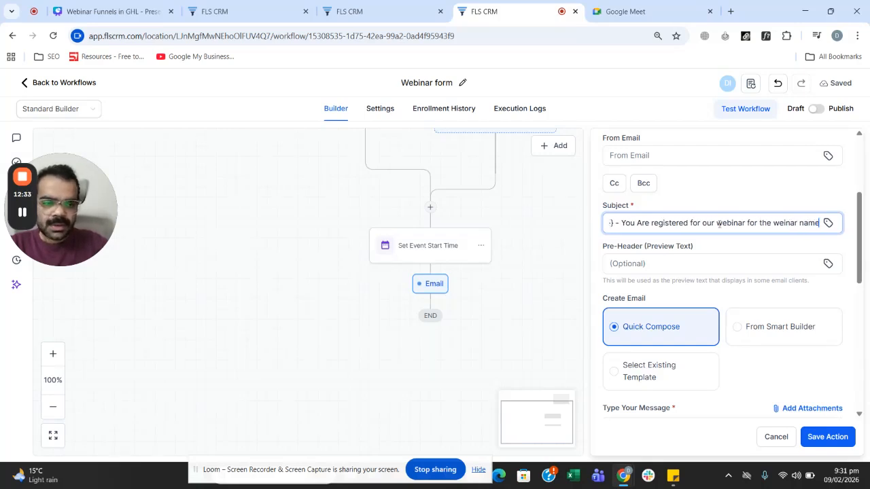
{"action": "scroll", "coordinate": [646, 225], "scroll_direction": "down", "scroll_amount": 4}
{"action": "left_click", "coordinate": [641, 318]}
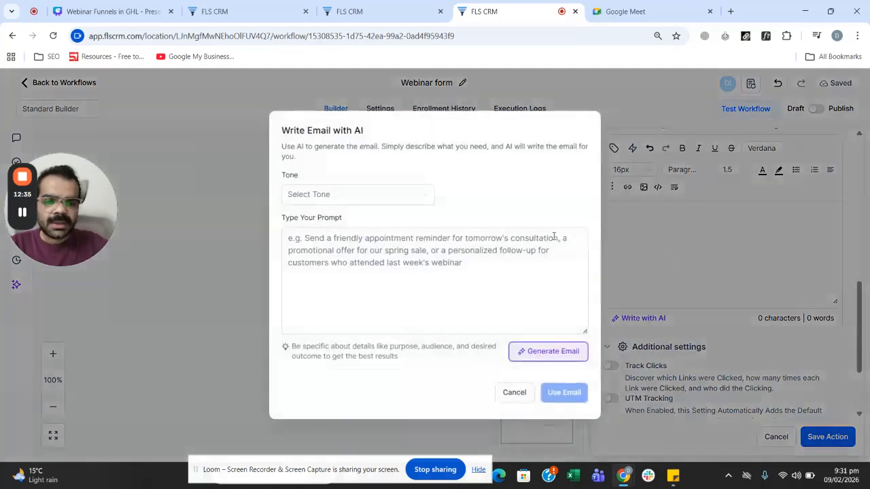
{"action": "left_click", "coordinate": [506, 394]}
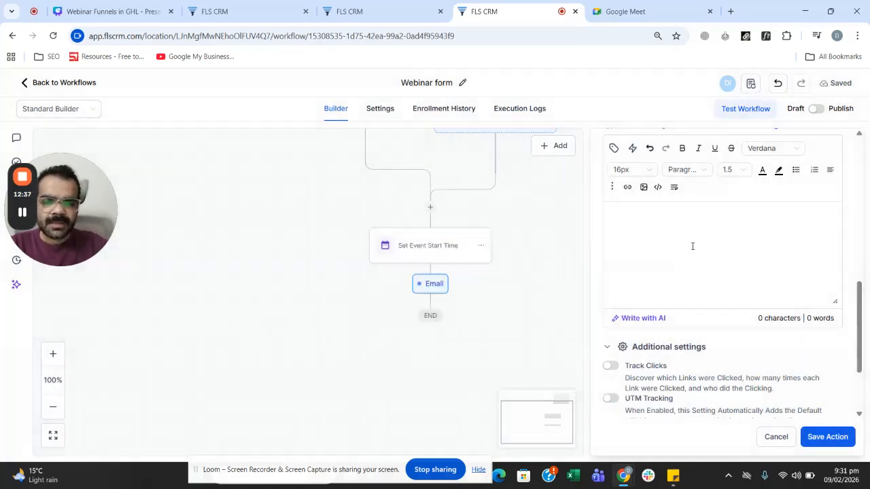
Begin the email message with the line "Agenda for the webinar will be:"
{"action": "left_click", "coordinate": [693, 245]}
{"action": "type", "text": "AGen"}
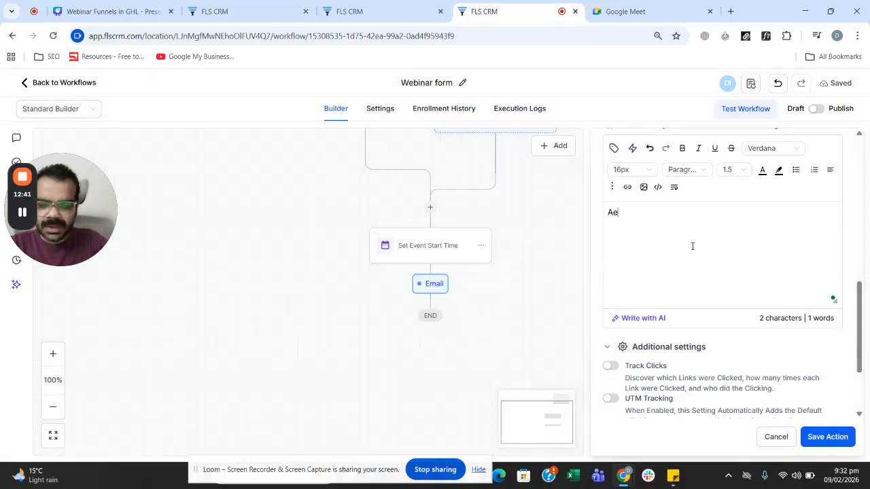
{"action": "type", "text": "ndat"}
{"action": "key", "text": "BackSpace"}
{"action": "type", "text": "for the websin"}
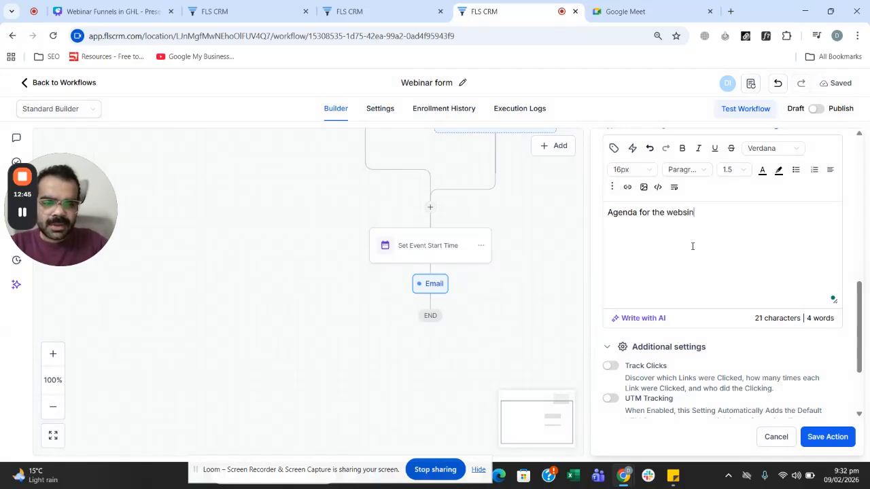
{"action": "key", "text": "BackSpace"}
{"action": "key", "text": "BackSpace"}
{"action": "key", "text": "BackSpace"}
{"action": "type", "text": "inar wi"}
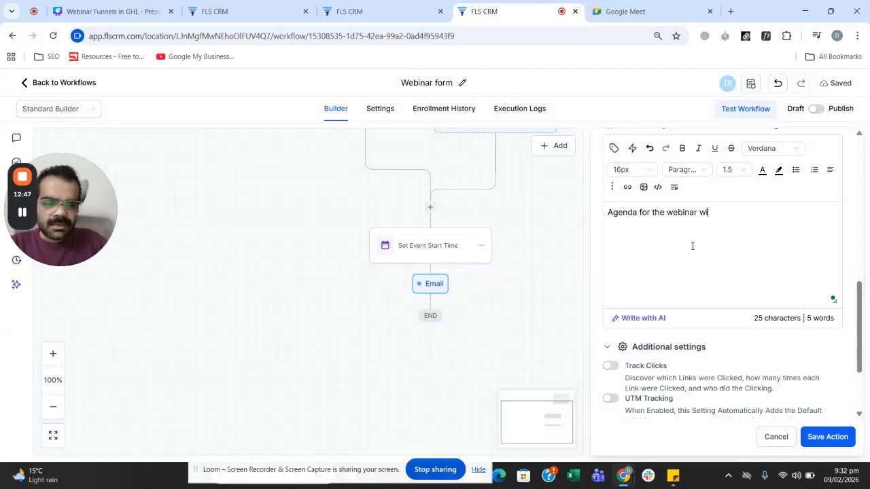
{"action": "type", "text": "ll be:"}
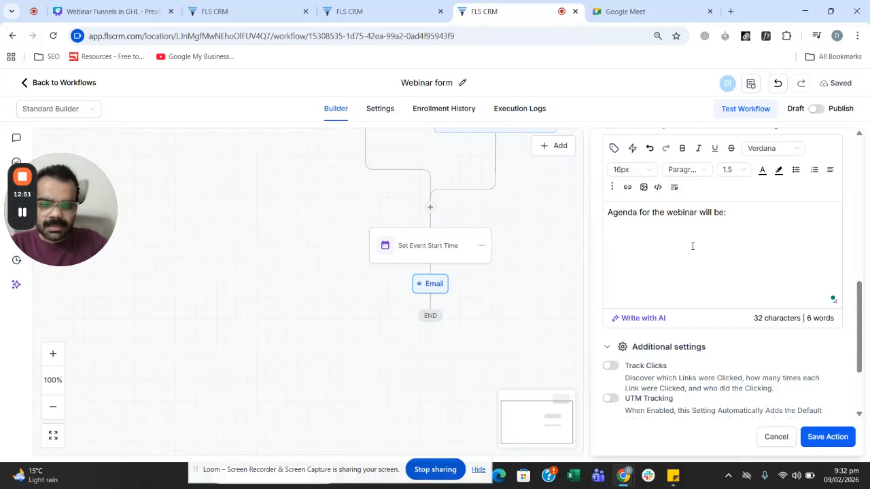
List "Communication skills", "Meeting deadline" and "hiring pros." on separate lines under the agenda heading and save the email action
{"action": "type", "text": "Communication skills"}
{"action": "key", "text": "Return"}
{"action": "type", "text": "Meeting de"}
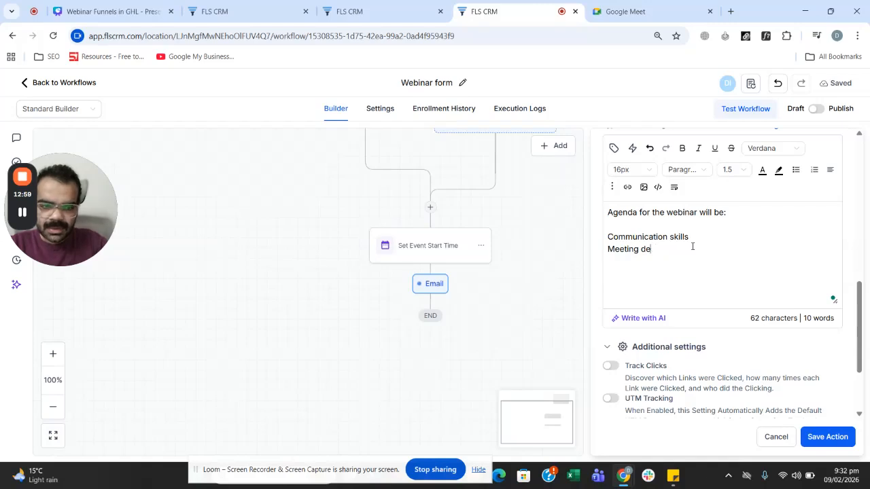
{"action": "type", "text": "dadli"}
{"action": "type", "text": "hi"}
{"action": "type", "text": "ring pros."}
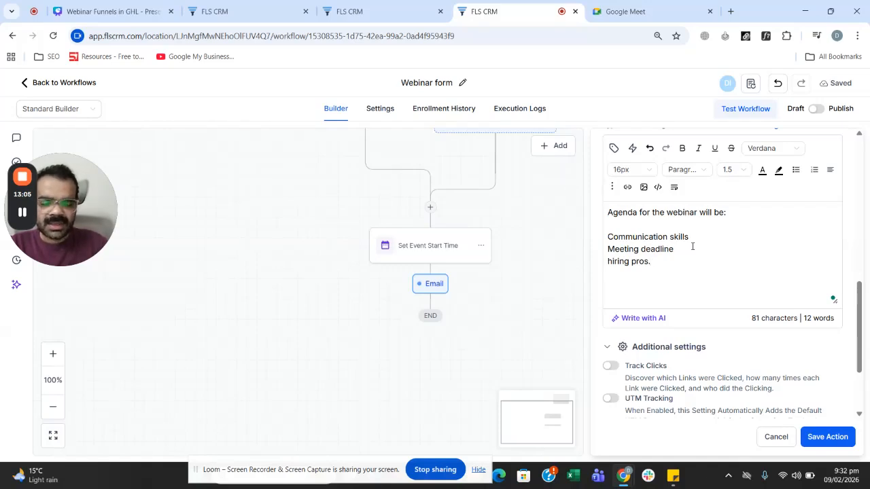
{"action": "scroll", "coordinate": [695, 300], "scroll_direction": "down", "scroll_amount": 3}
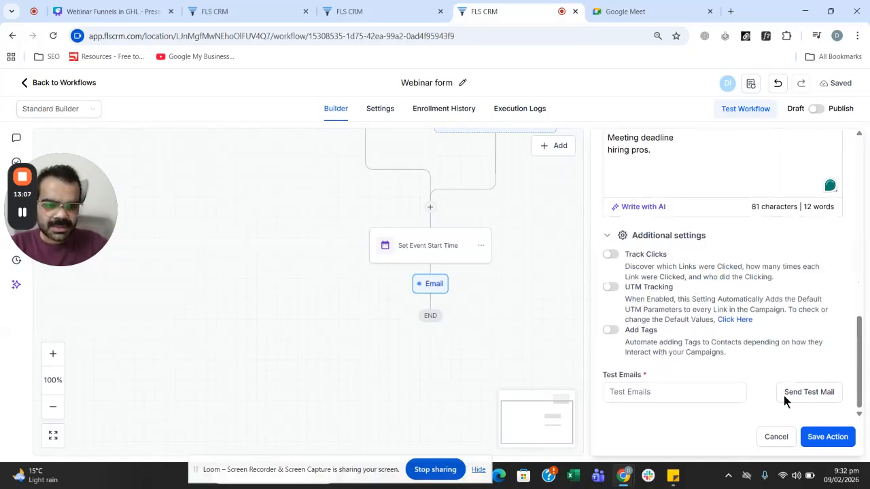
{"action": "left_click", "coordinate": [822, 437]}
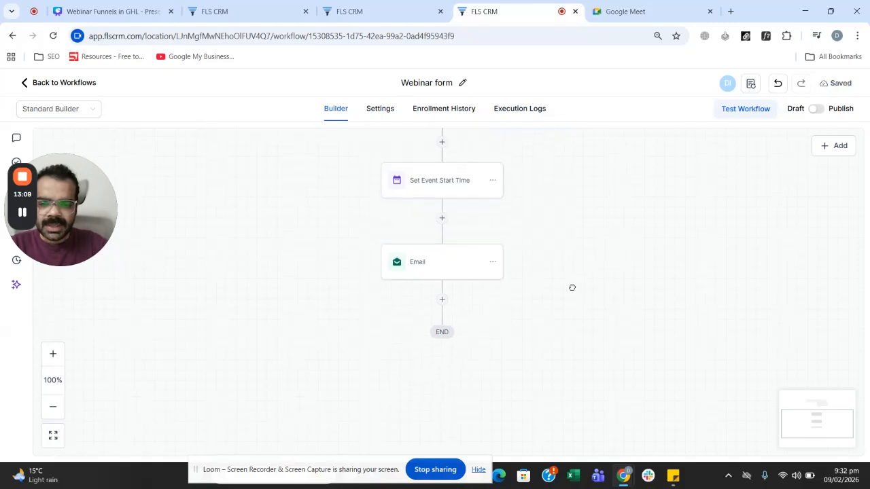
Add a Wait action directly after the confirmation email at the end of the workflow
{"action": "left_click", "coordinate": [445, 274]}
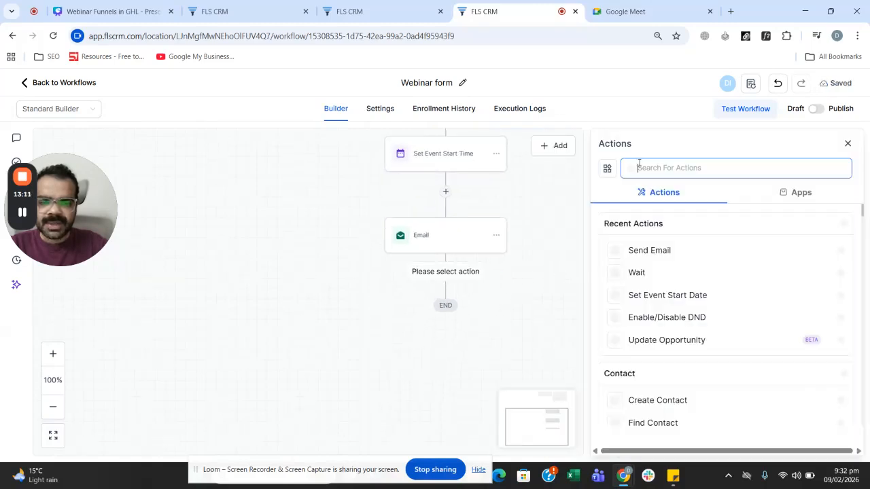
{"action": "left_click", "coordinate": [648, 167]}
{"action": "type", "text": "wa"}
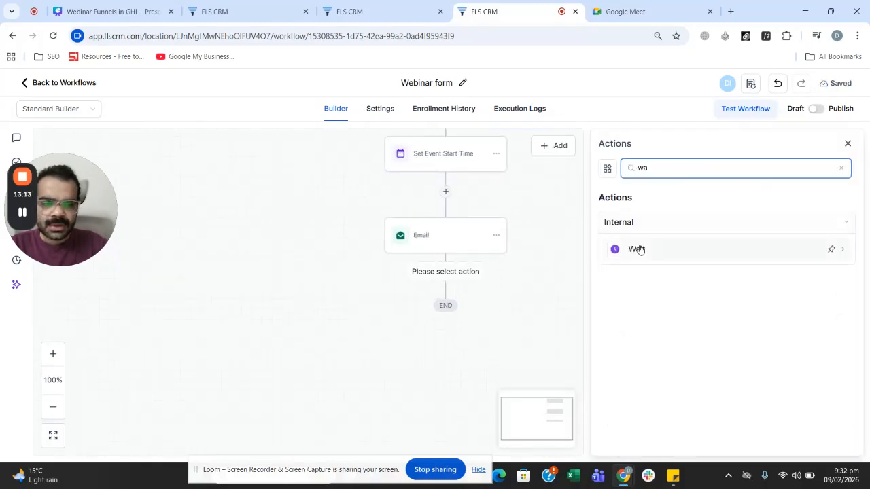
{"action": "left_click", "coordinate": [634, 249]}
Set the wait to Event / Appointment time, 3 days before the event, and save the action
{"action": "left_click", "coordinate": [525, 252]}
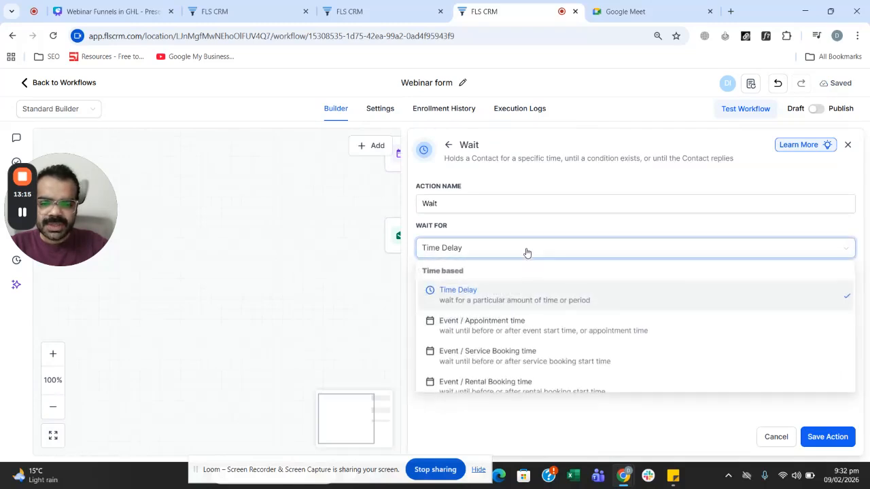
{"action": "left_click", "coordinate": [490, 250]}
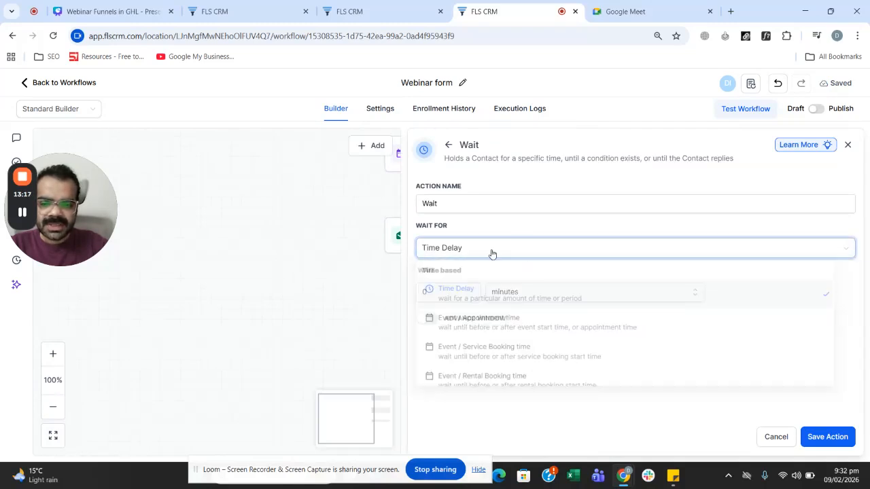
{"action": "left_click", "coordinate": [493, 253]}
{"action": "left_click", "coordinate": [492, 249]}
{"action": "left_click", "coordinate": [491, 254]}
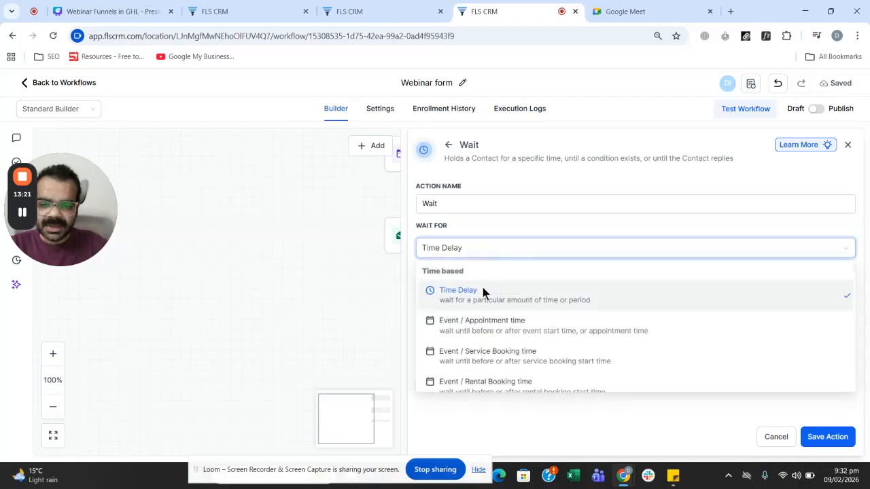
{"action": "left_click", "coordinate": [483, 331]}
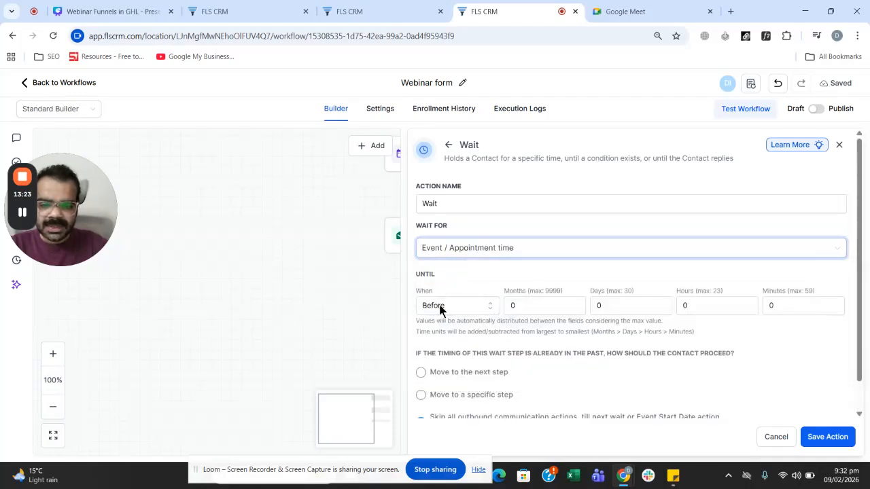
{"action": "double_click", "coordinate": [623, 305]}
{"action": "type", "text": "3"}
{"action": "left_click", "coordinate": [840, 440]}
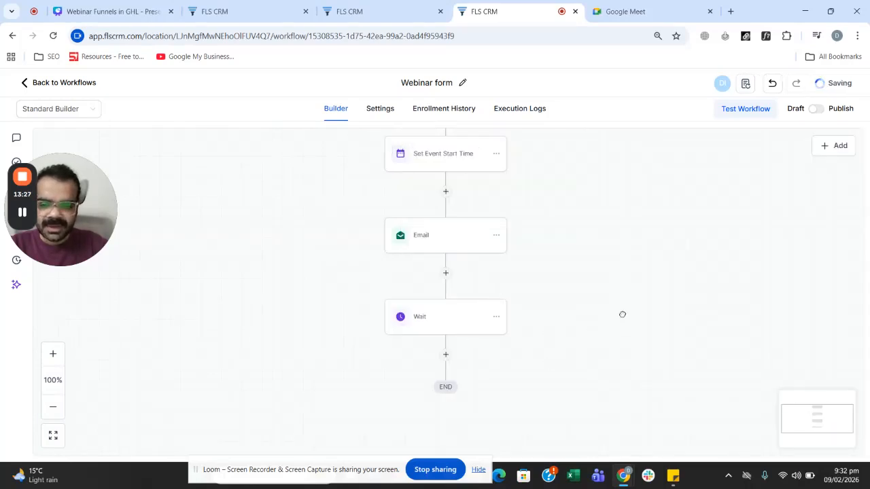
Add a Send Email action directly after the 3-day wait
{"action": "left_click", "coordinate": [403, 235]}
{"action": "left_click", "coordinate": [666, 168]}
{"action": "type", "text": "s"}
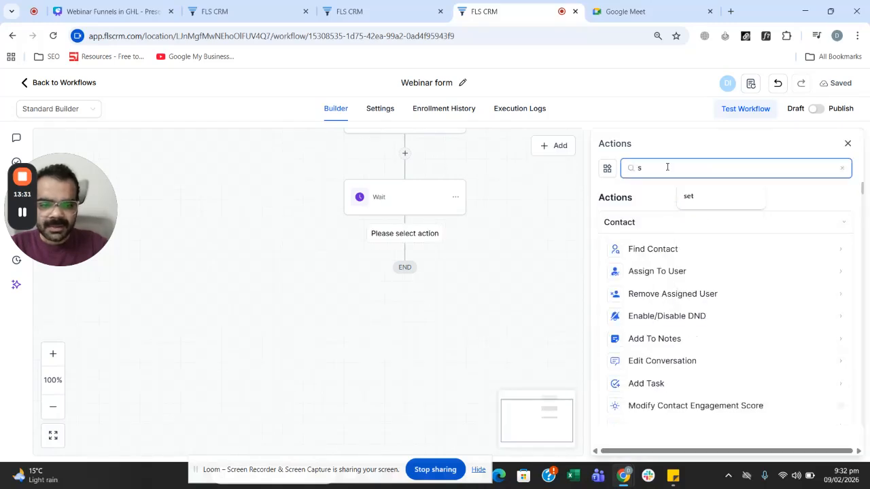
{"action": "key", "text": "BackSpace"}
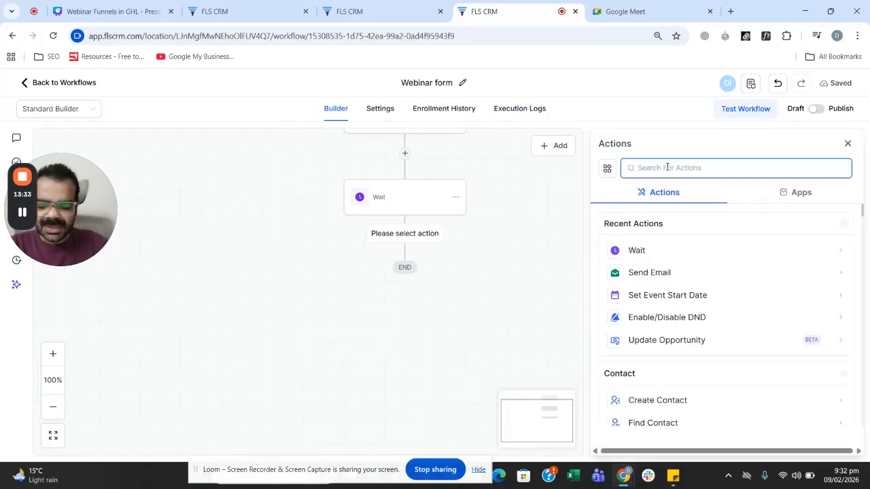
{"action": "type", "text": "email"}
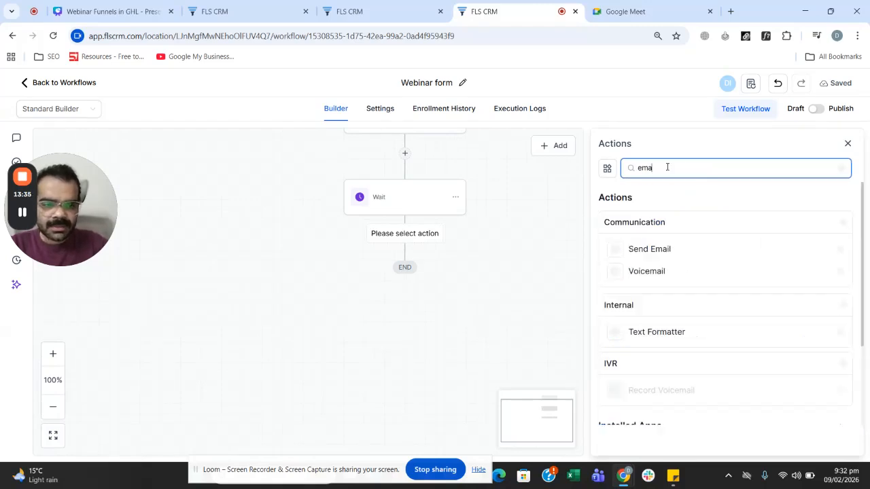
{"action": "left_click", "coordinate": [653, 249]}
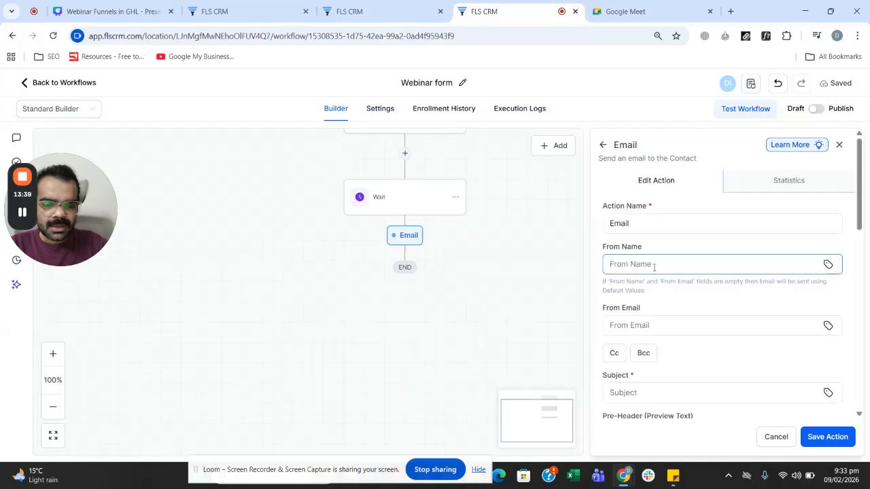
Set the reminder email's subject to "Webinar - how to get clients for web design start on Feb 13"
{"action": "scroll", "coordinate": [652, 272], "scroll_direction": "down", "scroll_amount": 2}
{"action": "left_click", "coordinate": [645, 279]}
{"action": "type", "text": "Webinar"}
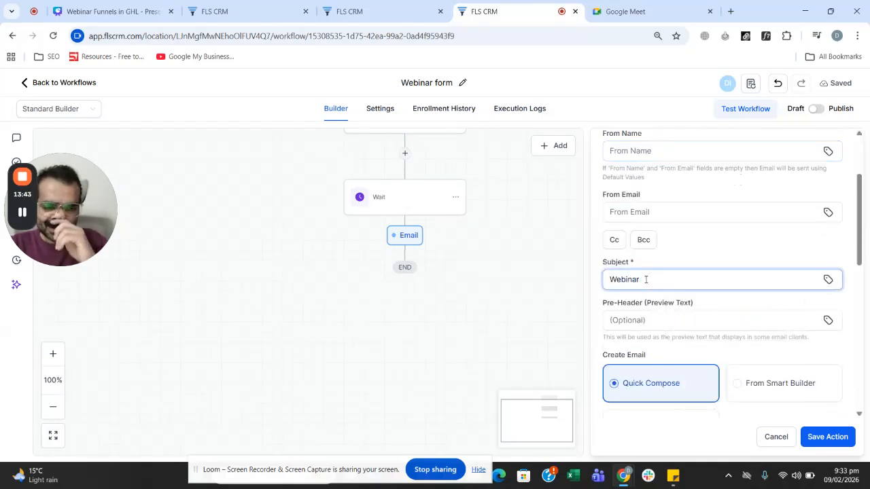
{"action": "type", "text": " - how to get clients for websi"}
{"action": "type", "text": "desiu"}
{"action": "key", "text": "BackSpace"}
{"action": "key", "text": "BackSpace"}
{"action": "type", "text": "g"}
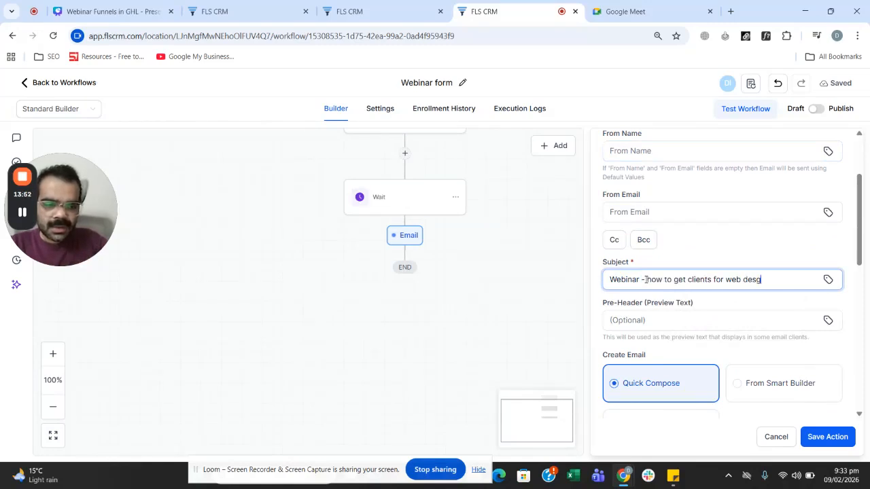
{"action": "key", "text": "BackSpace"}
{"action": "type", "text": "ign start"}
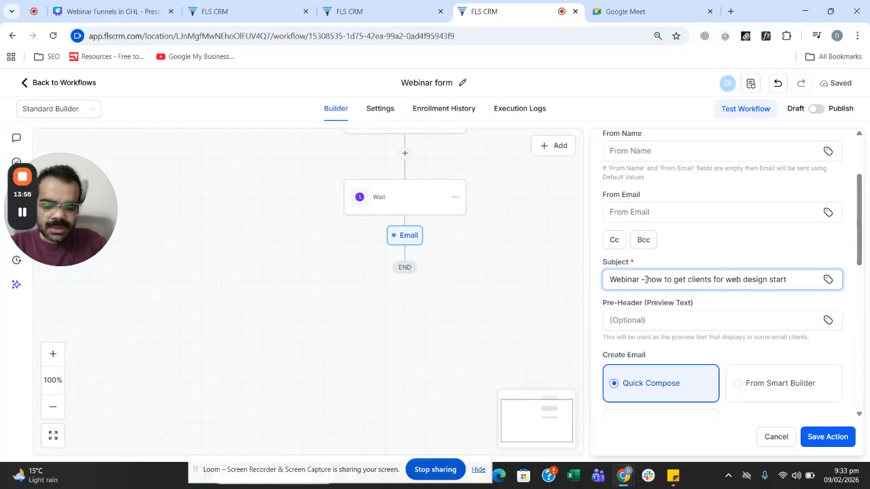
{"action": "type", "text": " on Feb 13"}
Begin the reminder email's message with the line "Put this event in your calendar."
{"action": "scroll", "coordinate": [649, 306], "scroll_direction": "down", "scroll_amount": 4}
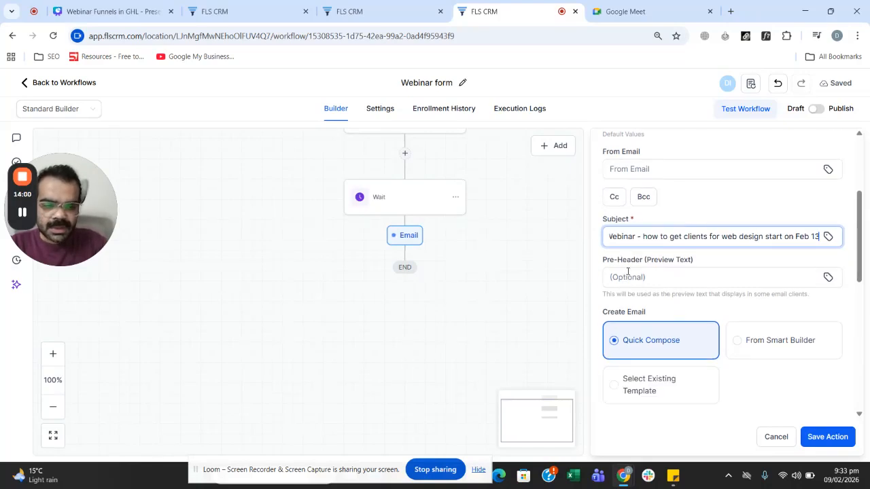
{"action": "left_click", "coordinate": [661, 364]}
{"action": "type", "text": "Put this event in your c"}
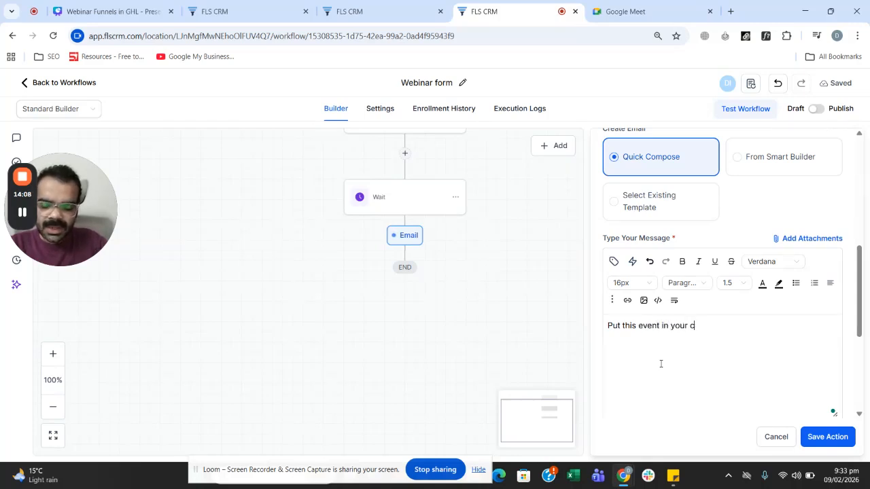
{"action": "type", "text": "alendar"}
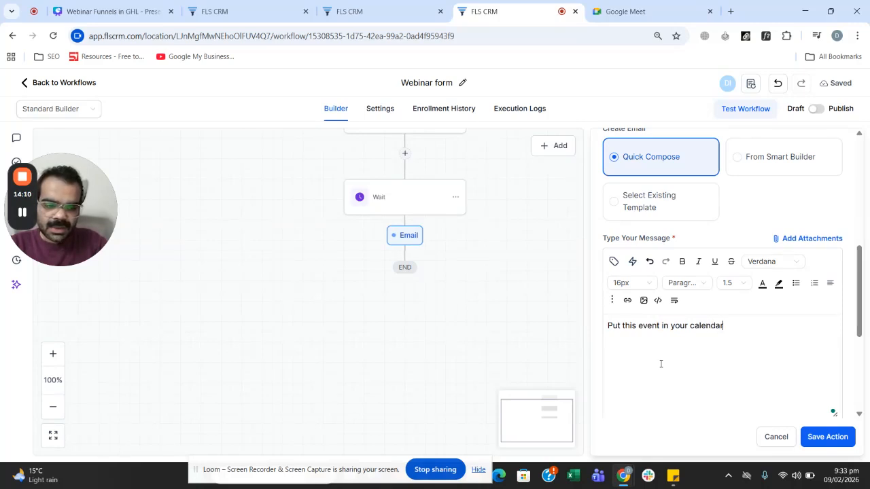
{"action": "type", "text": "."}
Start a second message line with "Grab your paper and pens for note taking or you can watch the same webinar"
{"action": "key", "text": "Return"}
{"action": "type", "text": "Grab"}
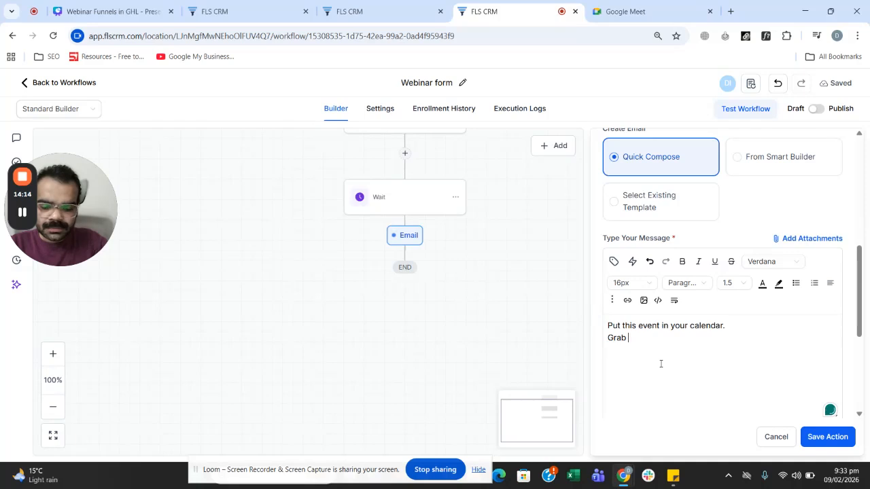
{"action": "type", "text": " your p"}
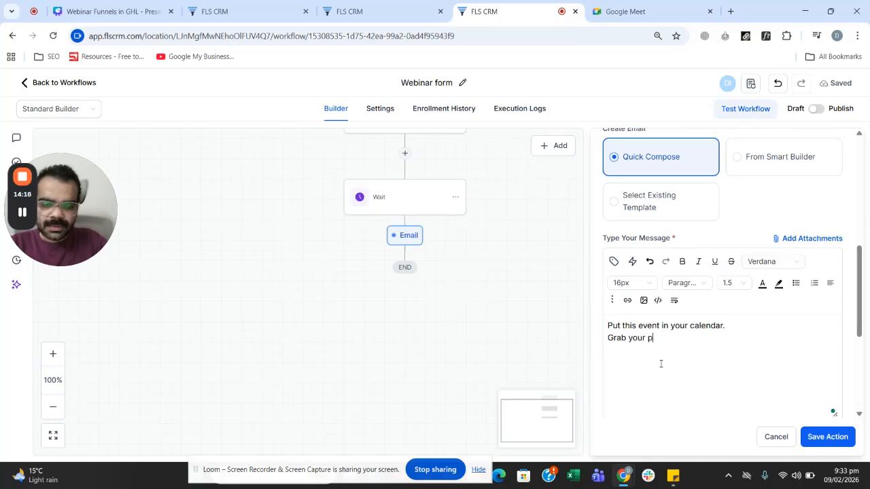
{"action": "type", "text": "aper and pen"}
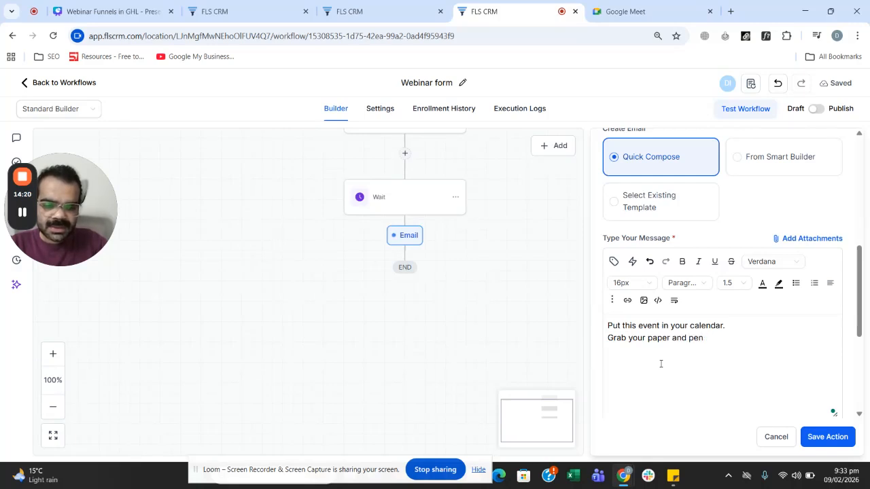
{"action": "type", "text": "s for note taking or you can watch the same websinar"}
{"action": "key", "text": "BackSpace"}
{"action": "key", "text": "BackSpace"}
{"action": "key", "text": "BackSpace"}
{"action": "key", "text": "BackSpace"}
{"action": "key", "text": "BackSpace"}
{"action": "type", "text": "inar "}
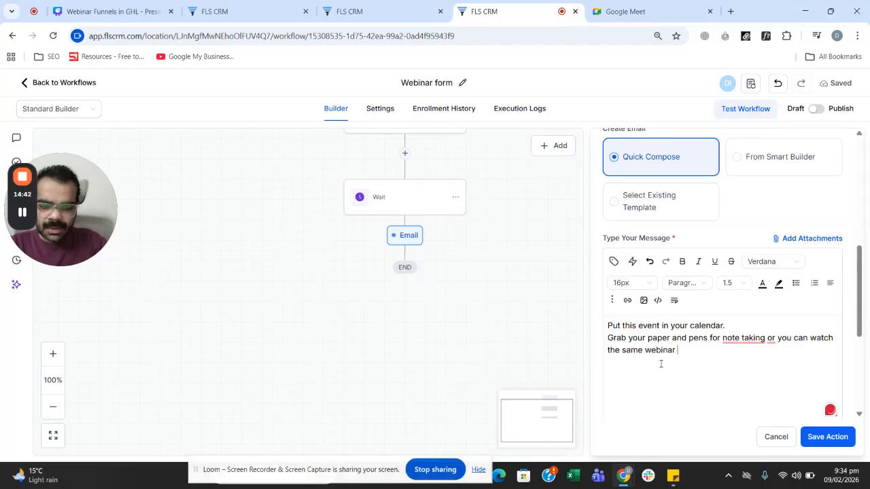
Finish the second message line with "using this link after that is done.", correcting the ending through the suggested wording
{"action": "type", "text": "using this"}
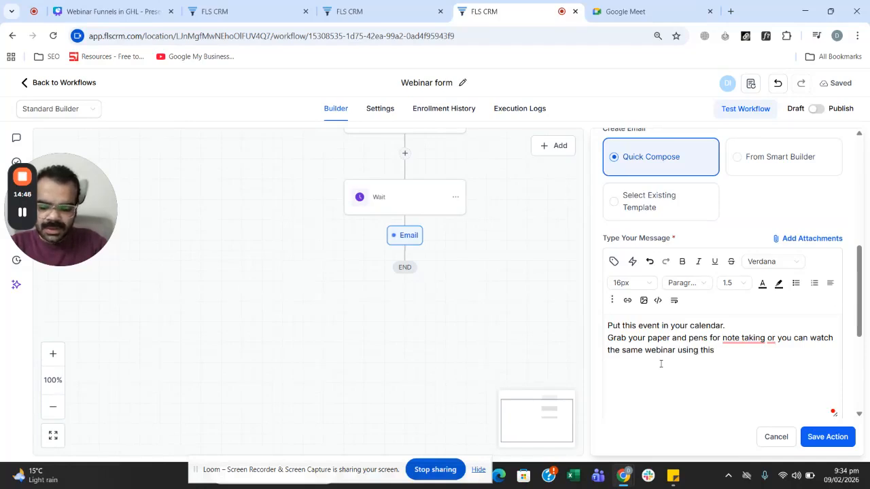
{"action": "type", "text": " link after"}
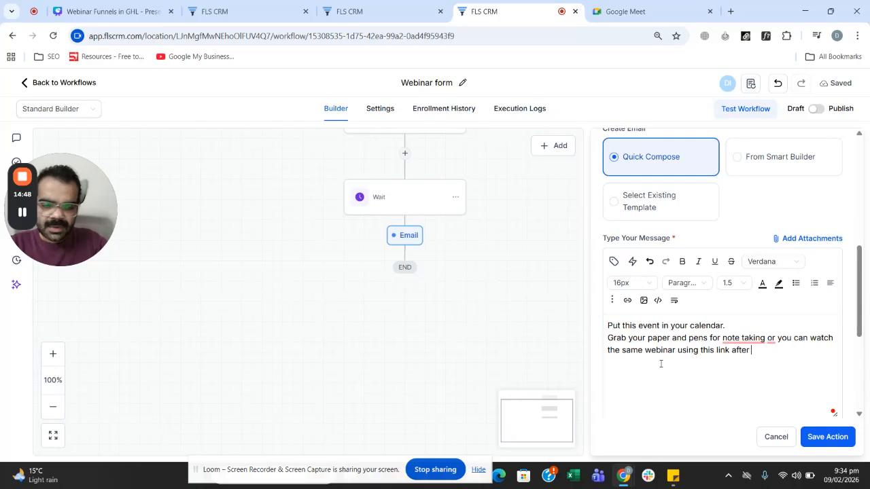
{"action": "type", "text": " that is being doner."}
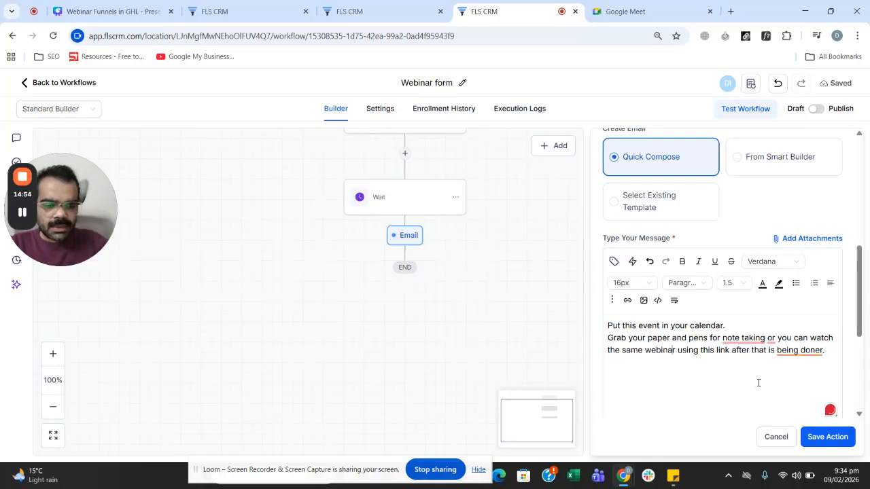
{"action": "left_click", "coordinate": [799, 350]}
{"action": "left_click", "coordinate": [795, 373]}
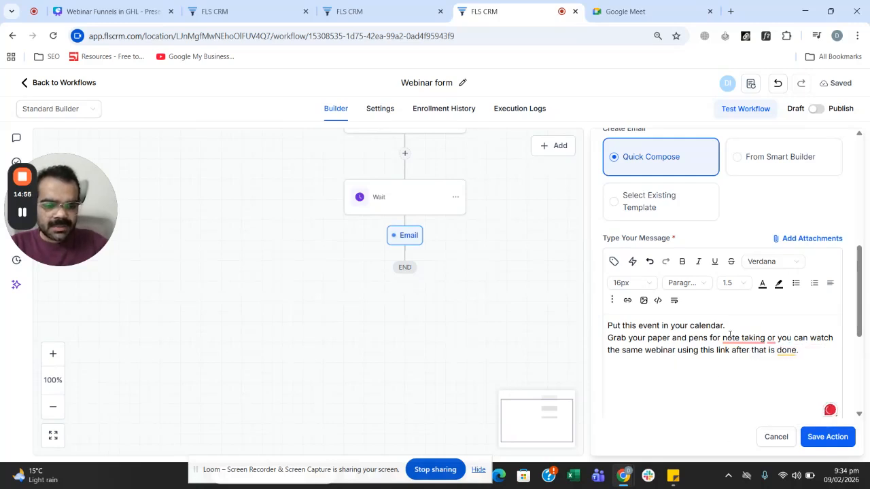
Accept the suggested correction to "note-taking" in the message and save the email action
{"action": "left_click", "coordinate": [742, 340]}
{"action": "left_click", "coordinate": [746, 368]}
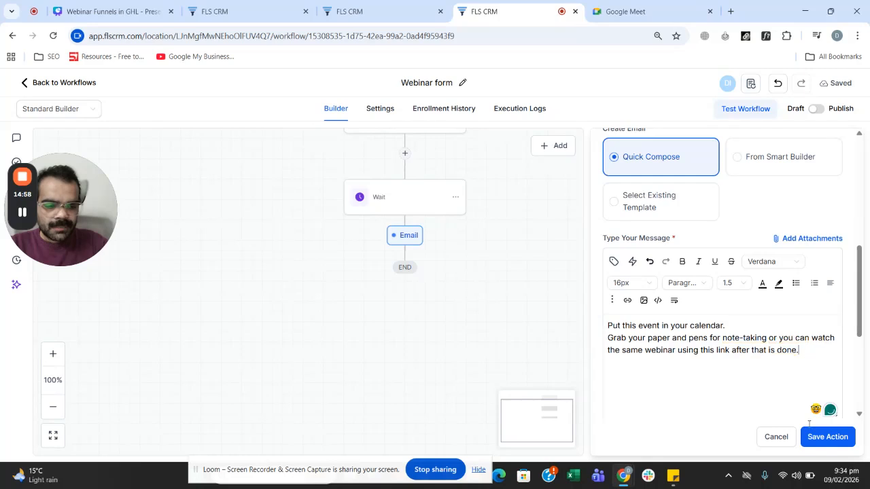
{"action": "mouse_move", "coordinate": [775, 340]}
{"action": "left_click", "coordinate": [776, 366]}
{"action": "left_click", "coordinate": [824, 436]}
Add a second Wait action directly after the reminder email
{"action": "left_click_drag", "start_coordinate": [584, 262], "coordinate": [615, 312]}
{"action": "left_click_drag", "start_coordinate": [621, 264], "coordinate": [590, 162]}
{"action": "left_click", "coordinate": [405, 272]}
{"action": "left_click", "coordinate": [672, 167]}
{"action": "type", "text": "wa"}
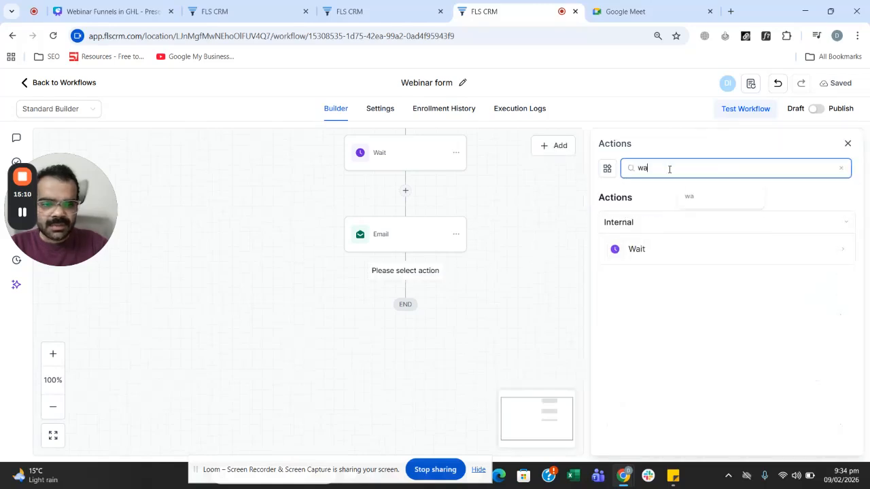
{"action": "left_click", "coordinate": [646, 247]}
Set the second wait to Event / Appointment time, counted before the event, and save the action
{"action": "left_click", "coordinate": [498, 248]}
{"action": "left_click", "coordinate": [493, 322]}
{"action": "left_click", "coordinate": [596, 305]}
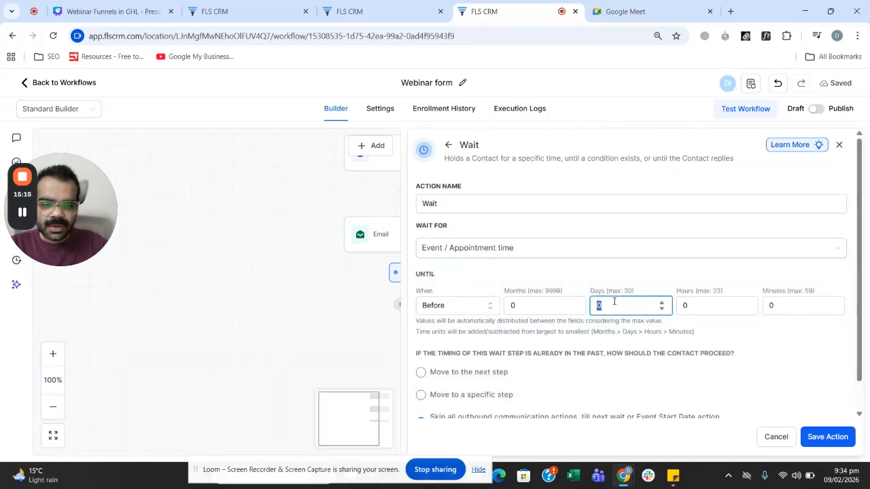
{"action": "left_click", "coordinate": [691, 310]}
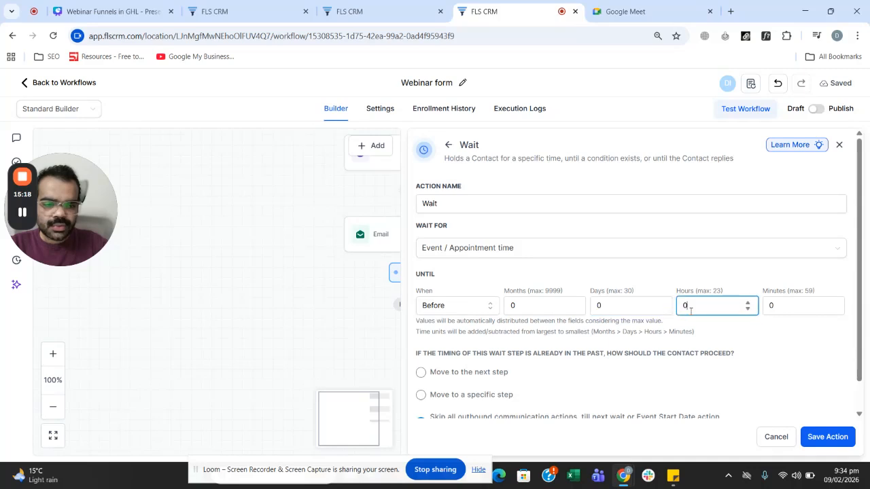
{"action": "left_click", "coordinate": [810, 437]}
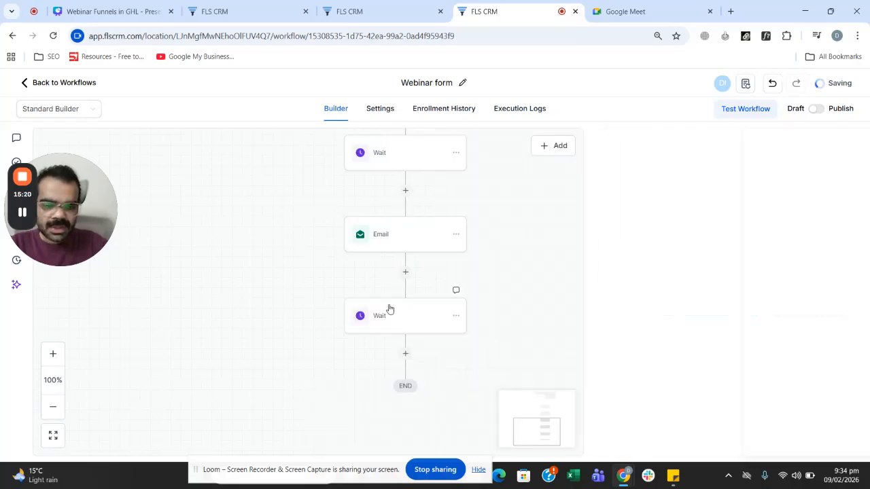
Copy the reminder email action and paste the copy directly after the second wait
{"action": "left_click", "coordinate": [441, 175]}
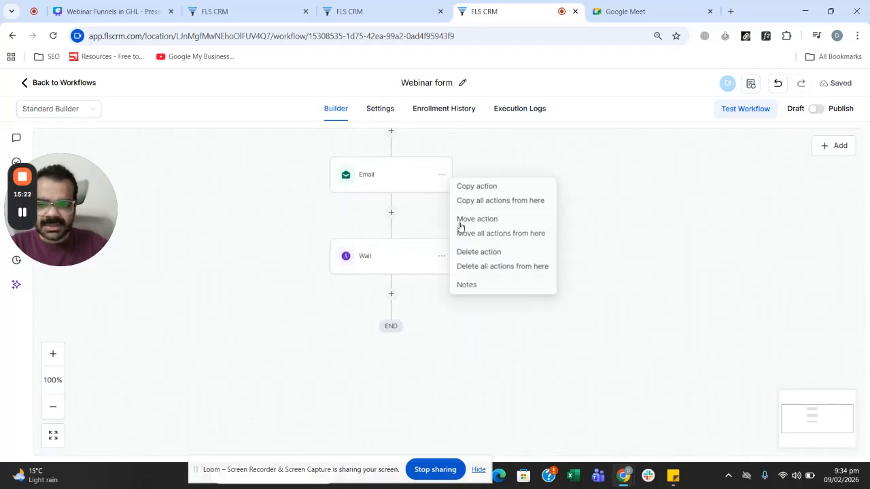
{"action": "left_click", "coordinate": [494, 190]}
{"action": "left_click", "coordinate": [410, 295]}
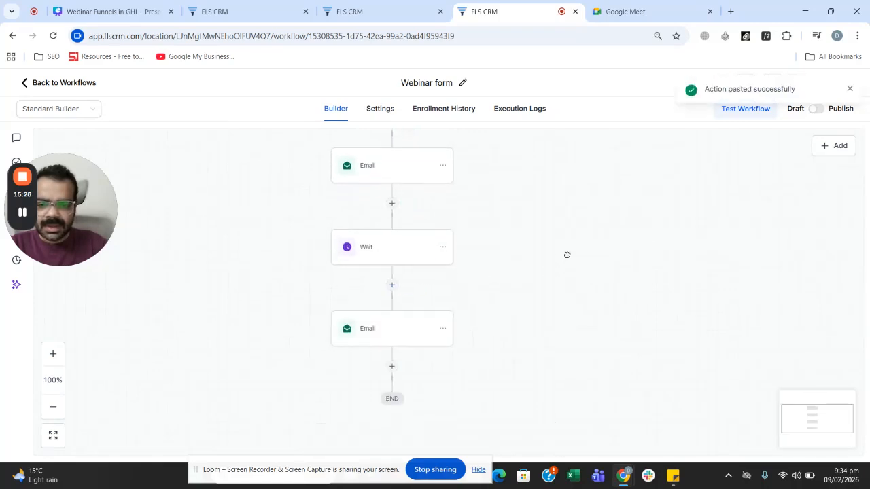
{"action": "left_click", "coordinate": [415, 304]}
{"action": "left_click", "coordinate": [774, 436]}
{"action": "left_click", "coordinate": [503, 296]}
{"action": "scroll", "coordinate": [570, 239], "scroll_direction": "down", "scroll_amount": 2}
{"action": "left_click_drag", "start_coordinate": [564, 269], "coordinate": [621, 219]}
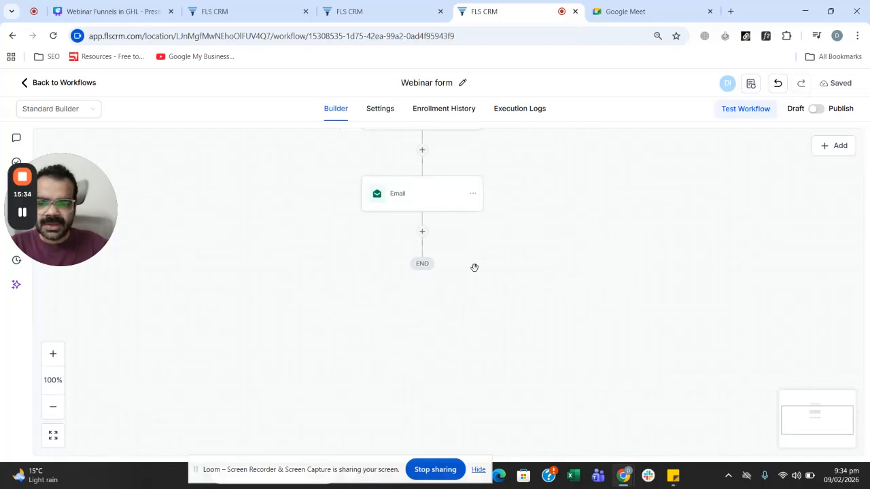
{"action": "left_click", "coordinate": [422, 232]}
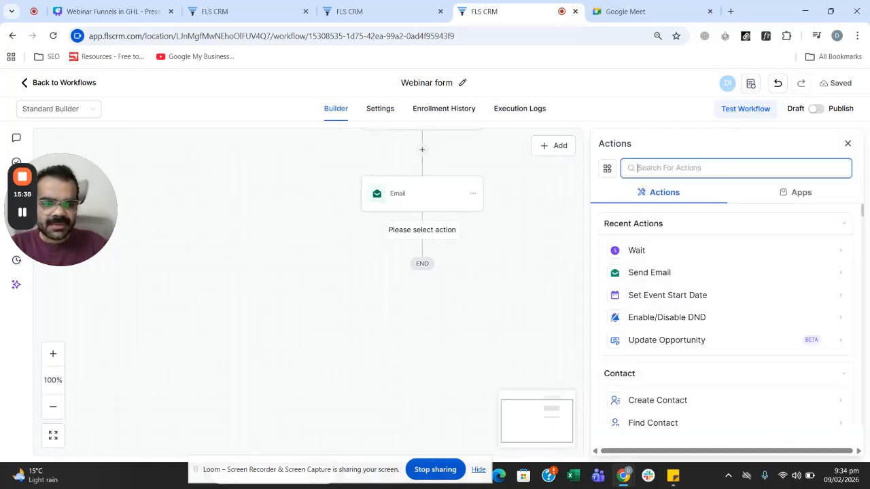
{"action": "left_click", "coordinate": [848, 144]}
{"action": "scroll", "coordinate": [550, 252], "scroll_direction": "up", "scroll_amount": 3}
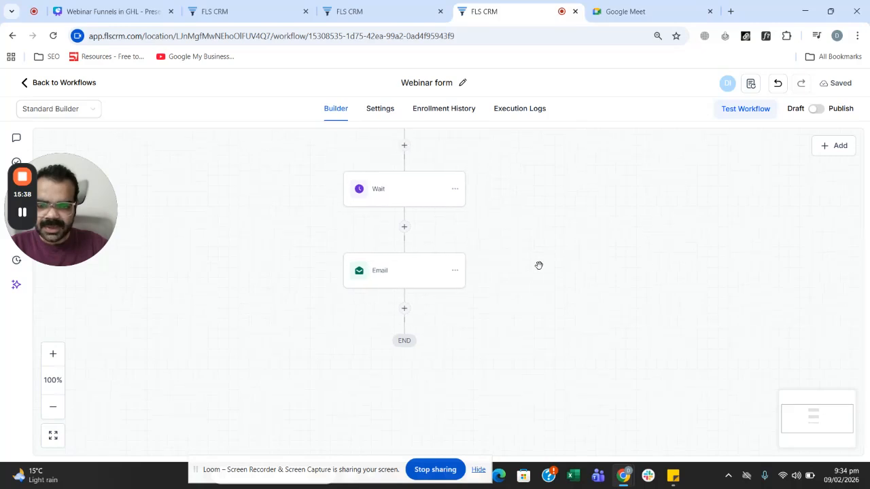
Add a third Wait action directly after the last reminder email in the workflow
{"action": "left_click", "coordinate": [404, 308]}
{"action": "left_click", "coordinate": [652, 167]}
{"action": "type", "text": "2qa"}
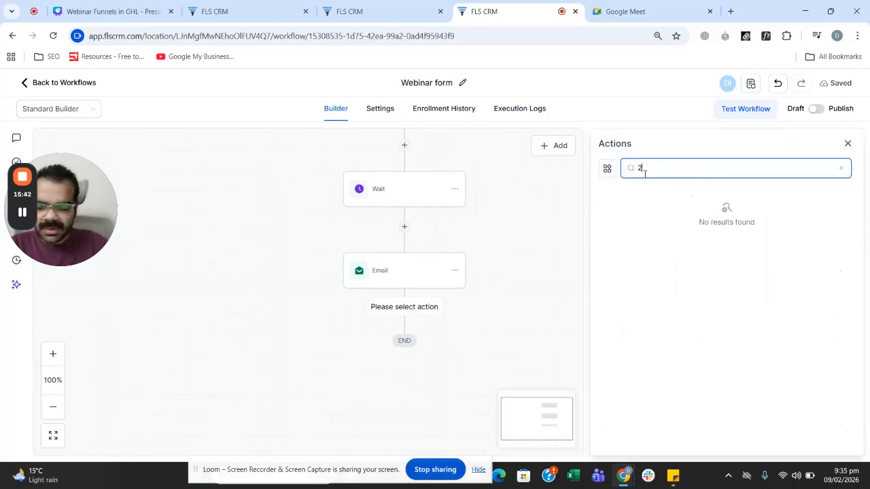
{"action": "key", "text": "BackSpace"}
{"action": "type", "text": "wai"}
{"action": "left_click", "coordinate": [637, 252]}
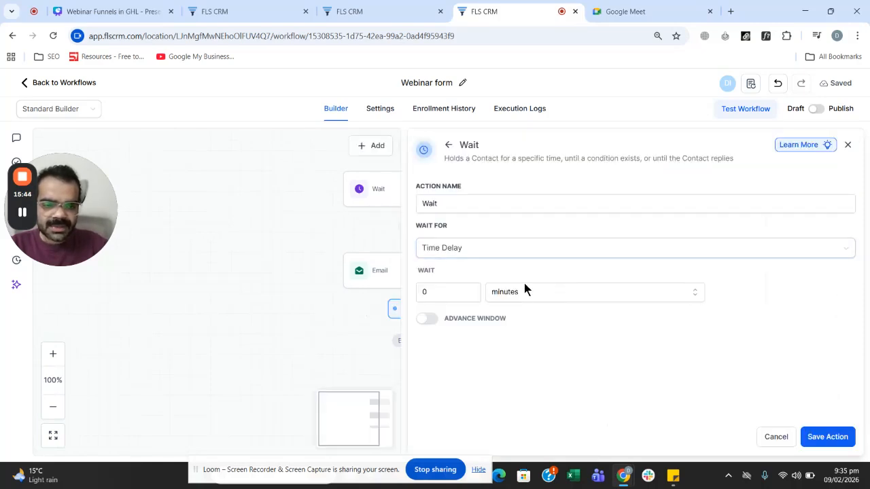
Set the third wait to Event / Appointment time, 1 hour before the event, and save the action
{"action": "left_click", "coordinate": [518, 253]}
{"action": "left_click", "coordinate": [517, 251]}
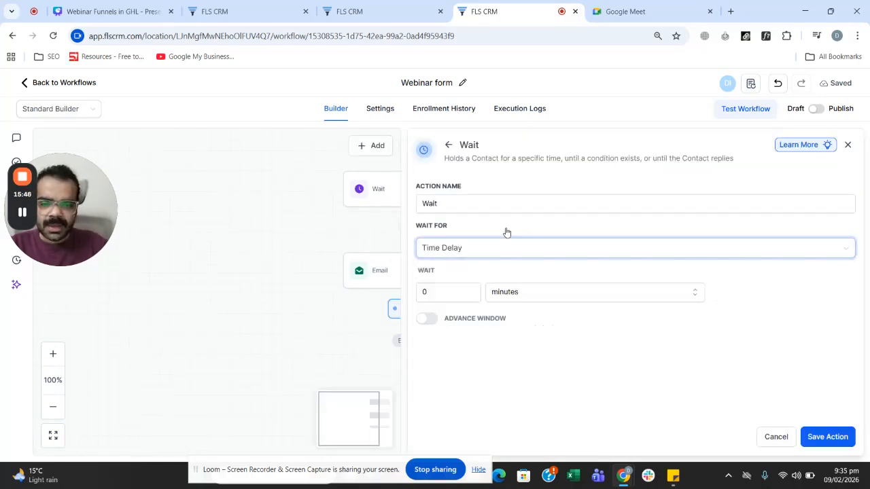
{"action": "left_click", "coordinate": [479, 255]}
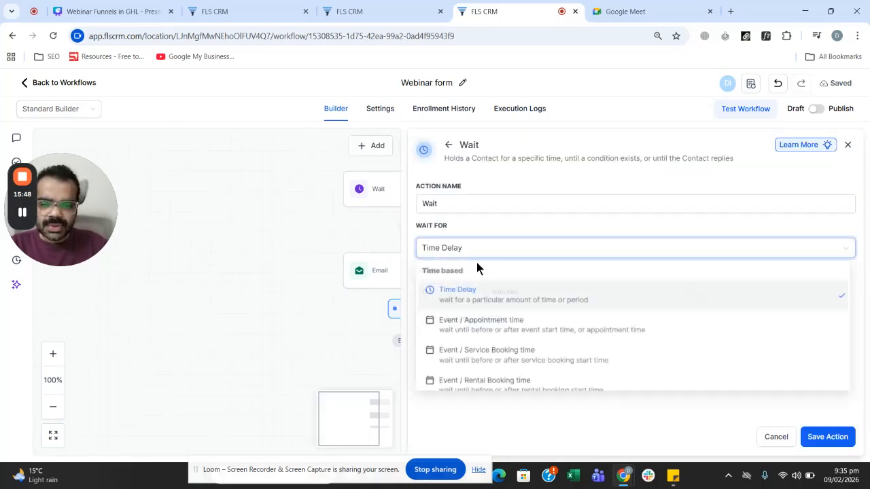
{"action": "left_click", "coordinate": [474, 323]}
{"action": "left_click", "coordinate": [701, 306]}
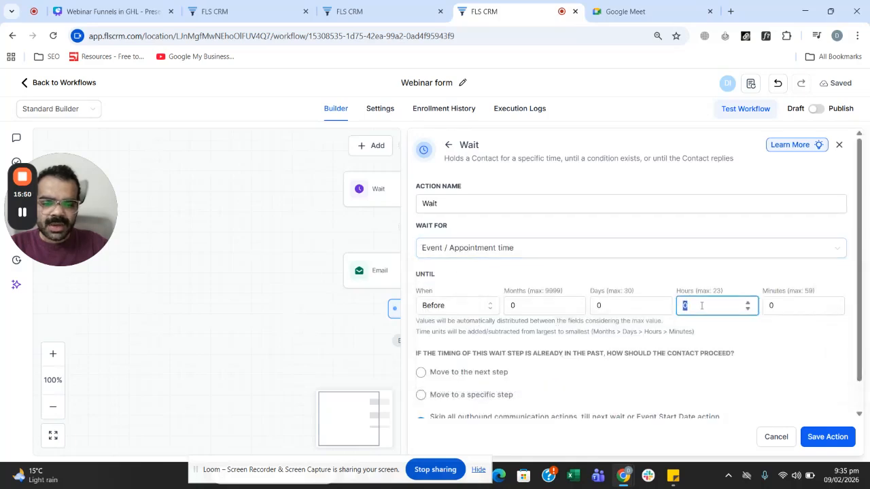
{"action": "type", "text": "1"}
{"action": "left_click", "coordinate": [819, 440]}
Copy the reminder email above the third wait and paste the copy directly after that wait
{"action": "scroll", "coordinate": [407, 218], "scroll_direction": "down", "scroll_amount": 2}
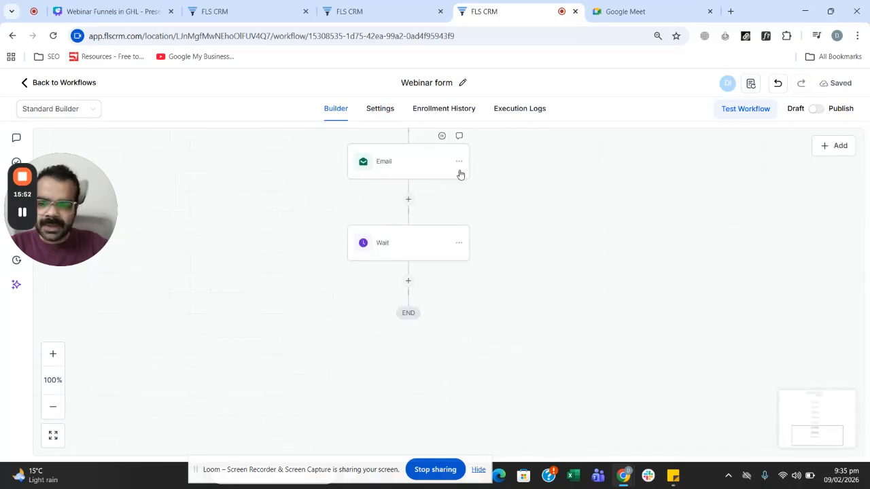
{"action": "left_click", "coordinate": [459, 162]}
{"action": "left_click", "coordinate": [480, 171]}
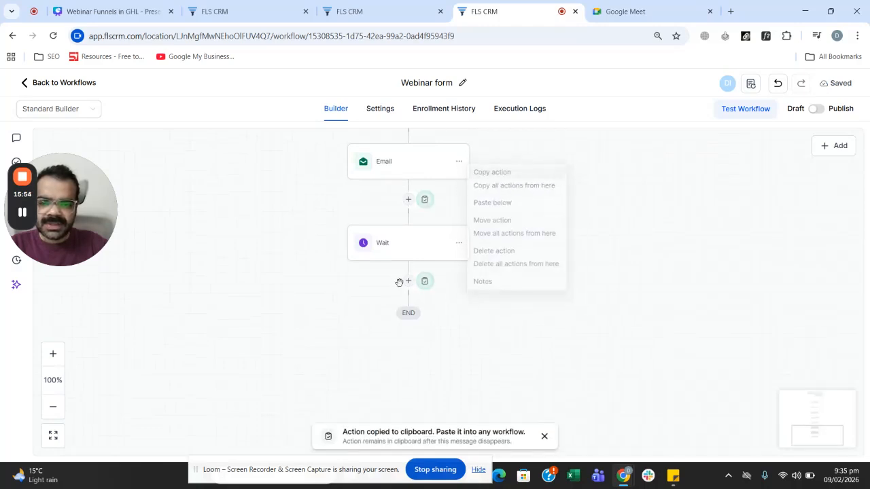
{"action": "left_click", "coordinate": [425, 281]}
{"action": "scroll", "coordinate": [570, 328], "scroll_direction": "down", "scroll_amount": 3}
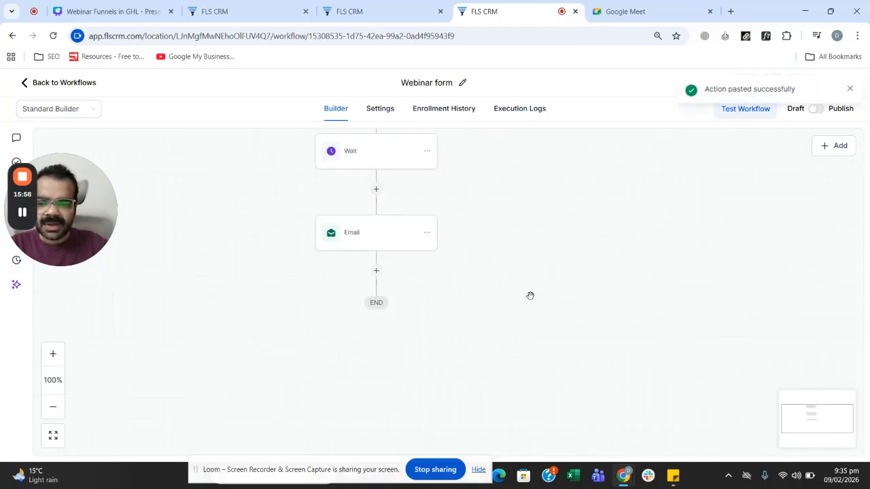
Add a fourth Wait action after the newly pasted email at the end of the workflow
{"action": "left_click", "coordinate": [474, 235]}
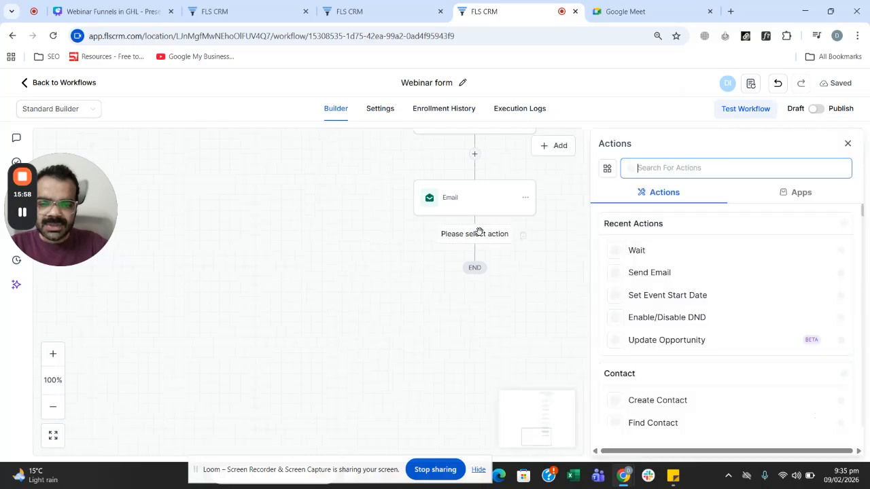
{"action": "left_click", "coordinate": [848, 144]}
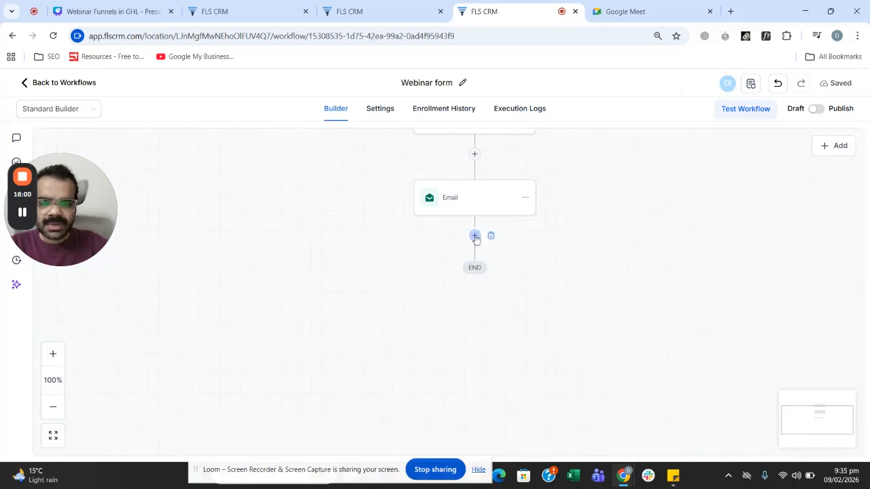
{"action": "left_click", "coordinate": [475, 237]}
{"action": "type", "text": "wa"}
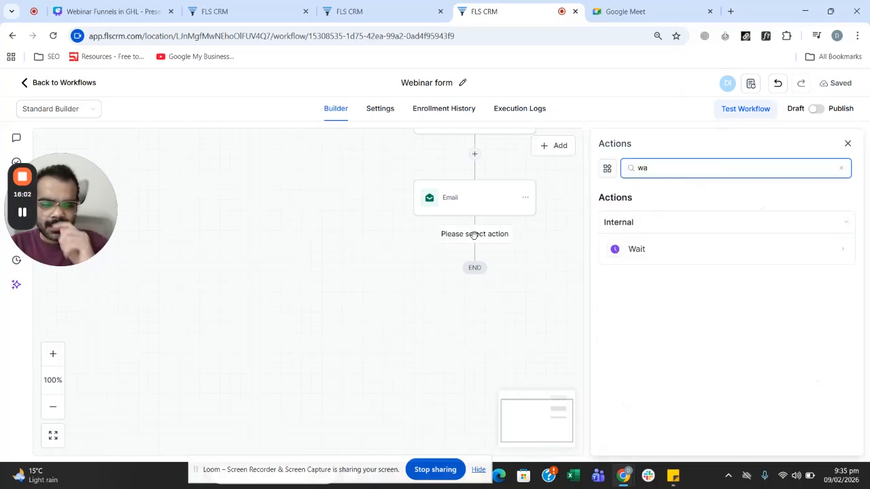
{"action": "left_click", "coordinate": [639, 249]}
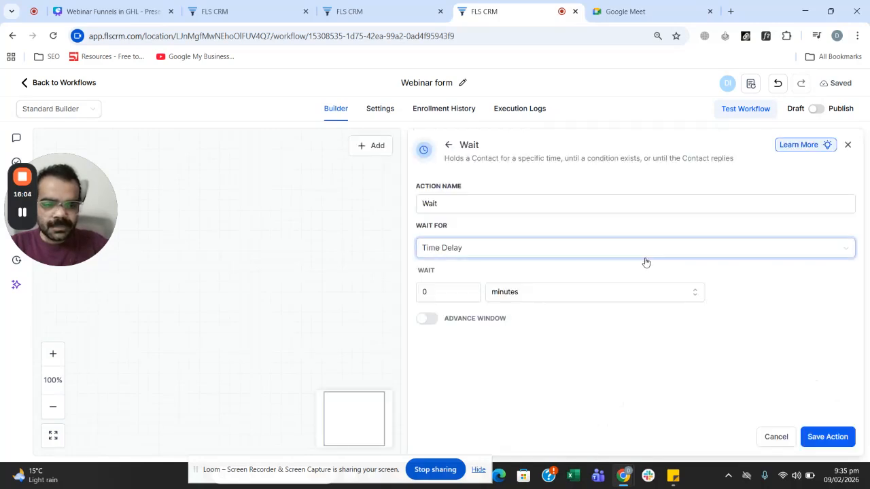
Set the fourth wait to Event / Appointment time, 1 hour after the event, and save the action
{"action": "left_click", "coordinate": [523, 250]}
{"action": "left_click", "coordinate": [483, 326]}
{"action": "left_click", "coordinate": [449, 305]}
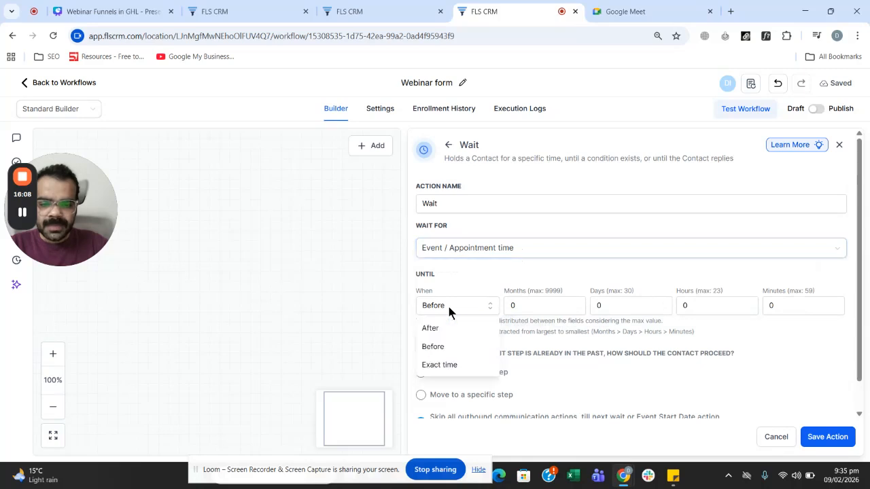
{"action": "left_click", "coordinate": [441, 323]}
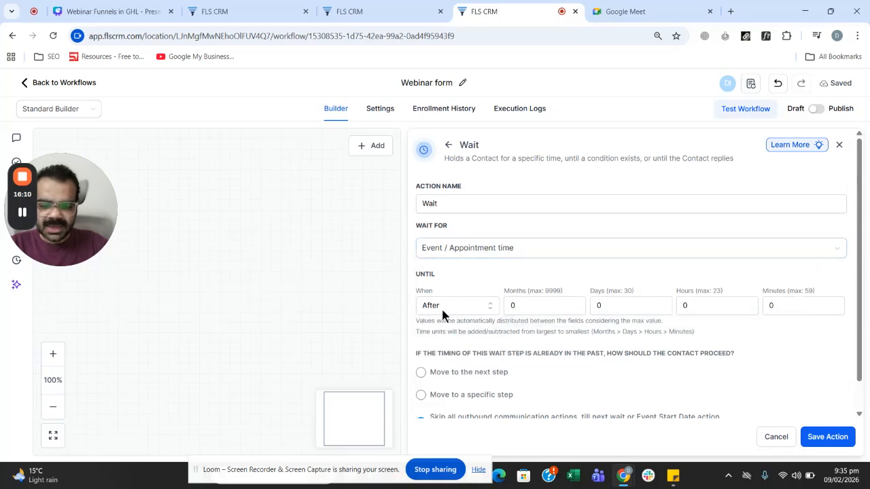
{"action": "double_click", "coordinate": [698, 305]}
{"action": "type", "text": "1"}
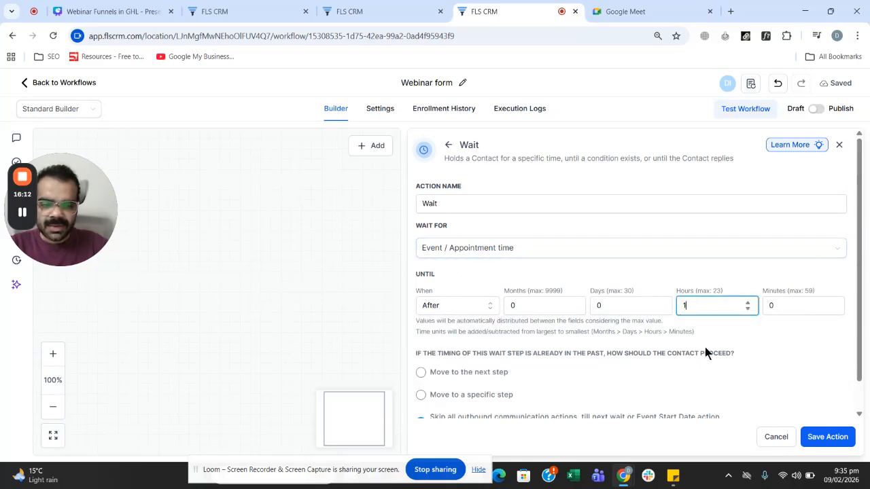
{"action": "left_click", "coordinate": [811, 438]}
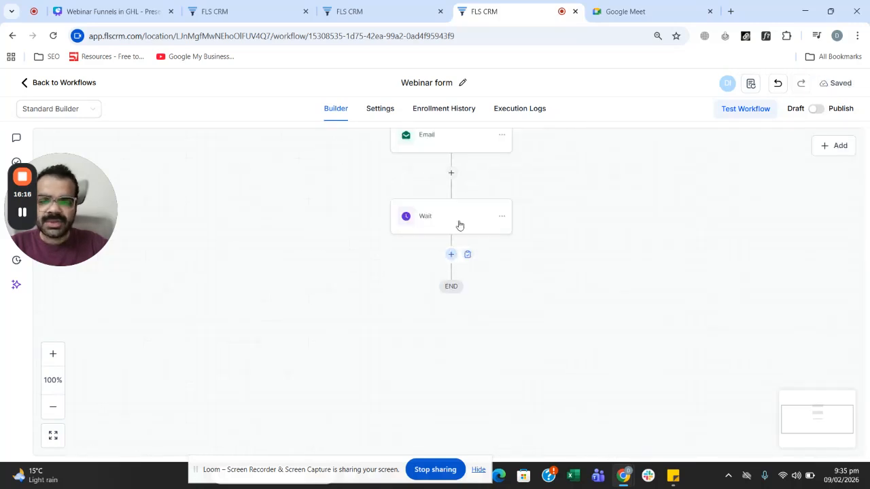
Copy the email above the fourth wait and paste it after that wait as the post-webinar email
{"action": "left_click", "coordinate": [507, 135]}
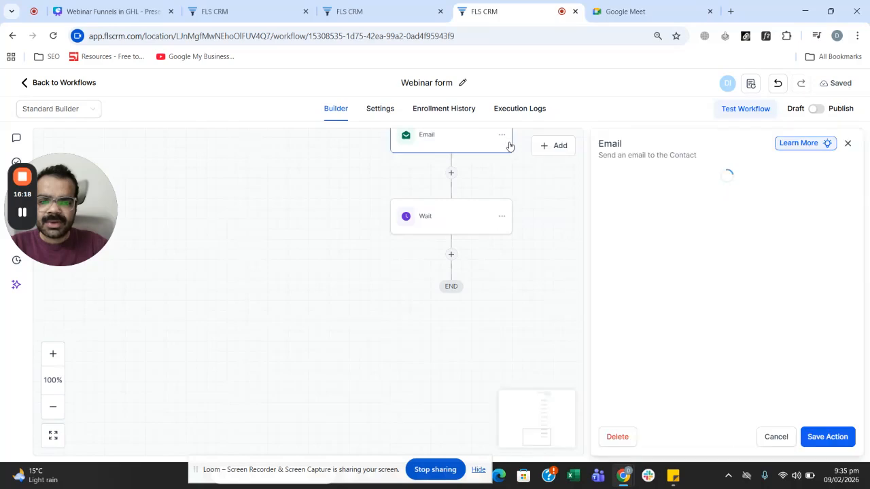
{"action": "left_click", "coordinate": [766, 437]}
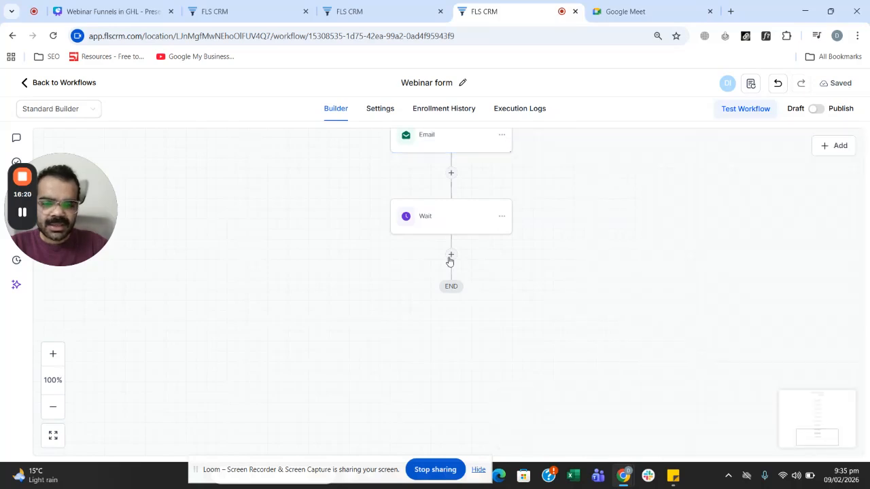
{"action": "left_click", "coordinate": [502, 135]}
{"action": "left_click", "coordinate": [549, 146]}
{"action": "left_click", "coordinate": [467, 253]}
Open the final email, review its message text, and save the action
{"action": "left_click", "coordinate": [433, 303]}
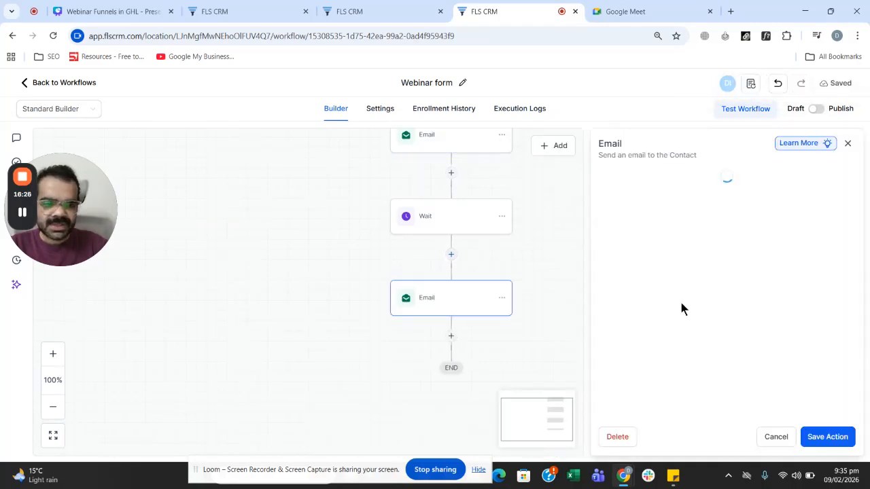
{"action": "scroll", "coordinate": [672, 313], "scroll_direction": "down", "scroll_amount": 2}
{"action": "scroll", "coordinate": [671, 324], "scroll_direction": "down", "scroll_amount": 2}
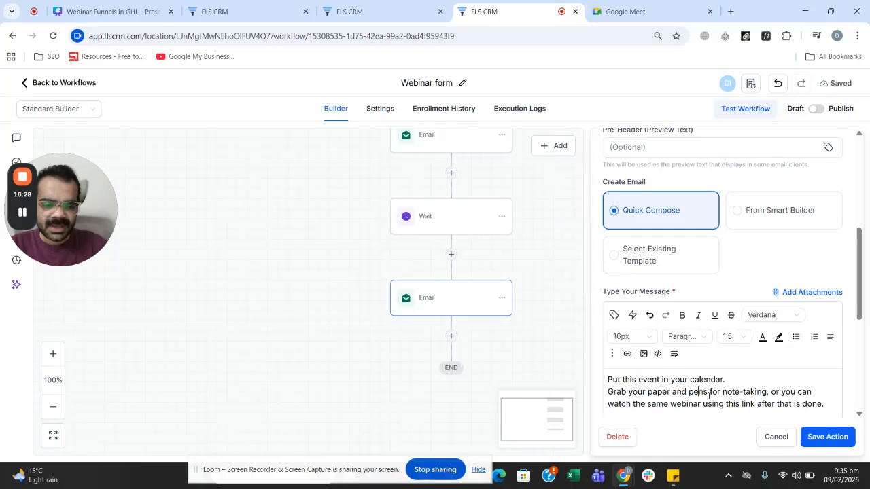
{"action": "scroll", "coordinate": [707, 354], "scroll_direction": "down", "scroll_amount": 2}
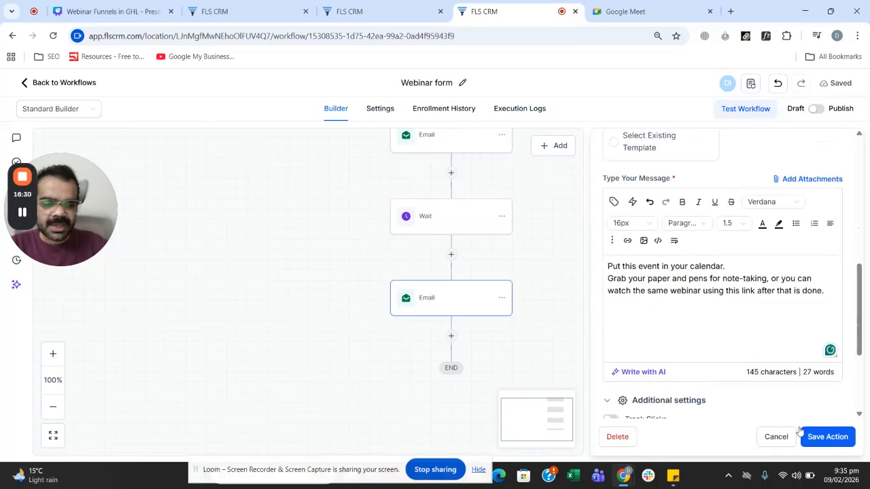
{"action": "left_click", "coordinate": [827, 437]}
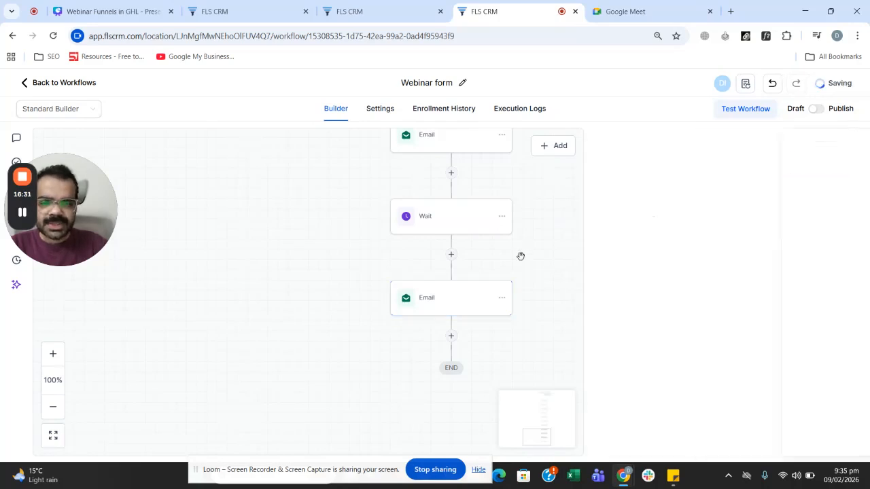
Publish the Webinar form workflow and switch back to the Webinar Funnels in GHL presentation in Canva
{"action": "left_click", "coordinate": [816, 109]}
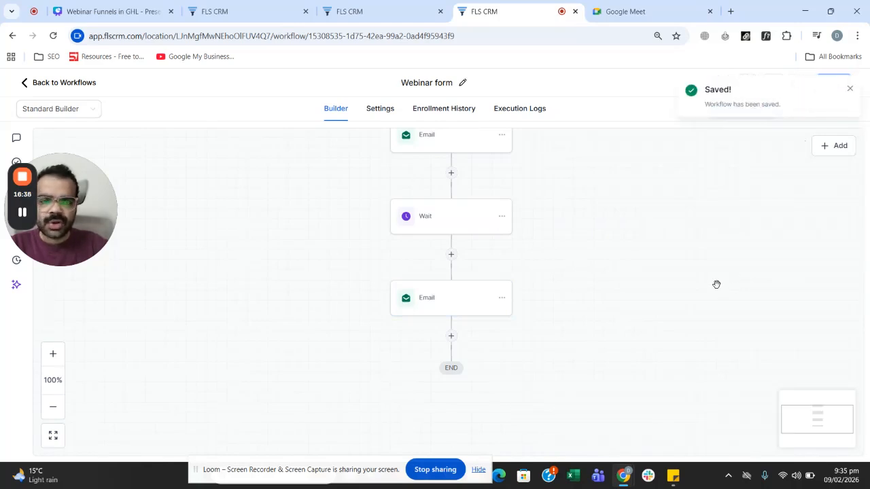
{"action": "scroll", "coordinate": [679, 248], "scroll_direction": "up", "scroll_amount": 2}
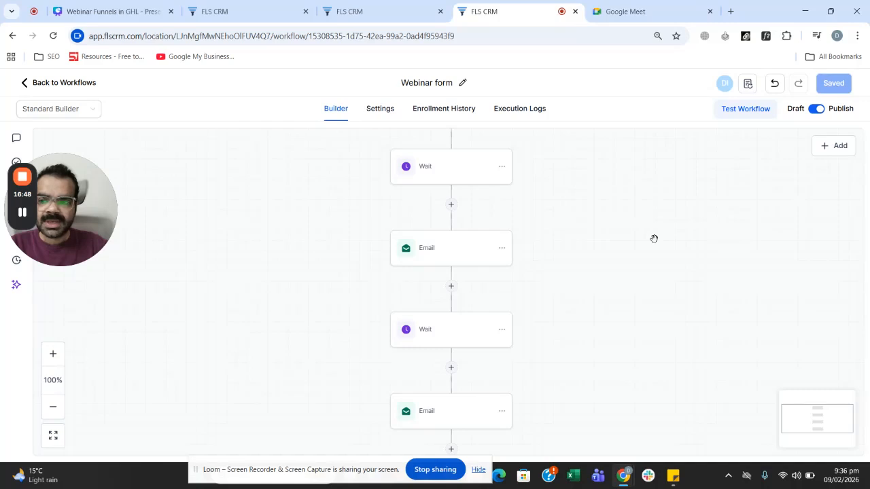
{"action": "left_click", "coordinate": [272, 9]}
{"action": "key", "text": "ctrl+shift+Tab"}
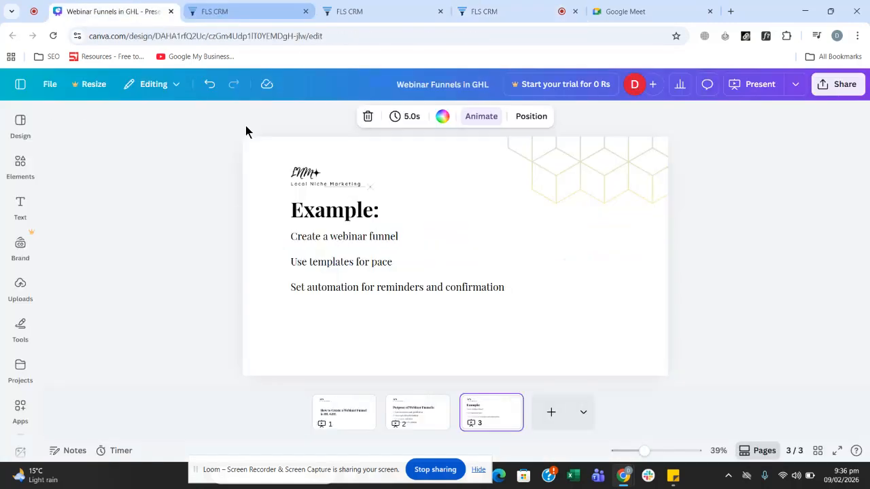